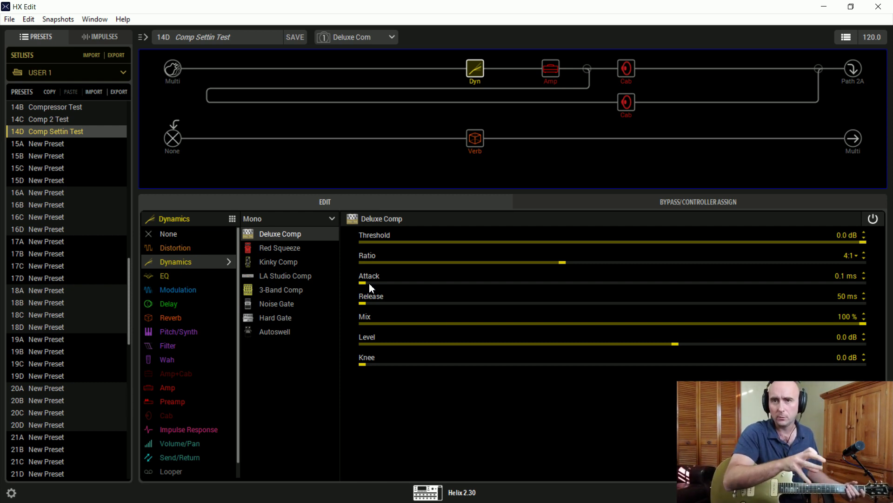
# Step: Try the Deluxe Comp attack at 200 ms, and return it to 0.1 ms
pyautogui.moveTo(370, 283); pyautogui.dragTo(889, 283)
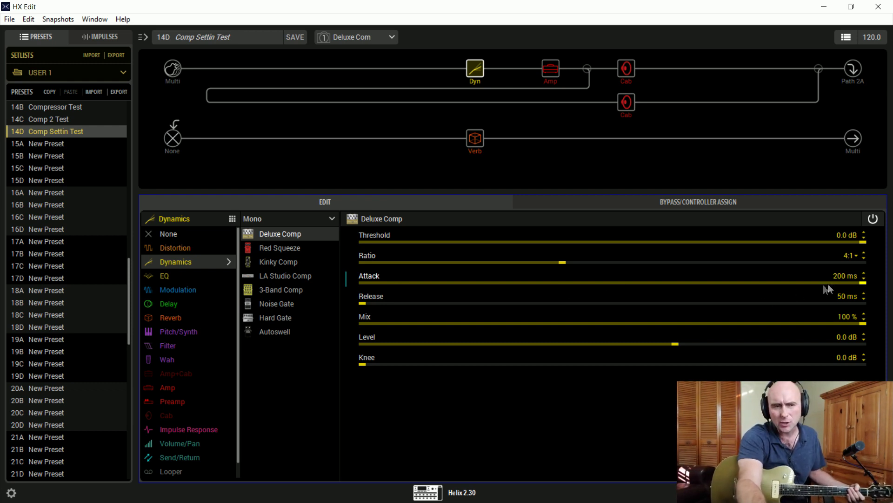
pyautogui.doubleClick(364, 283)
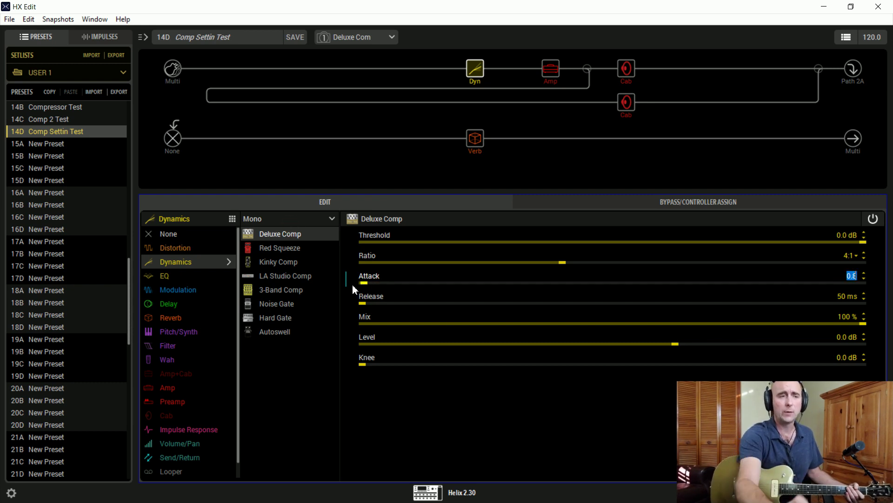
pyautogui.click(372, 289)
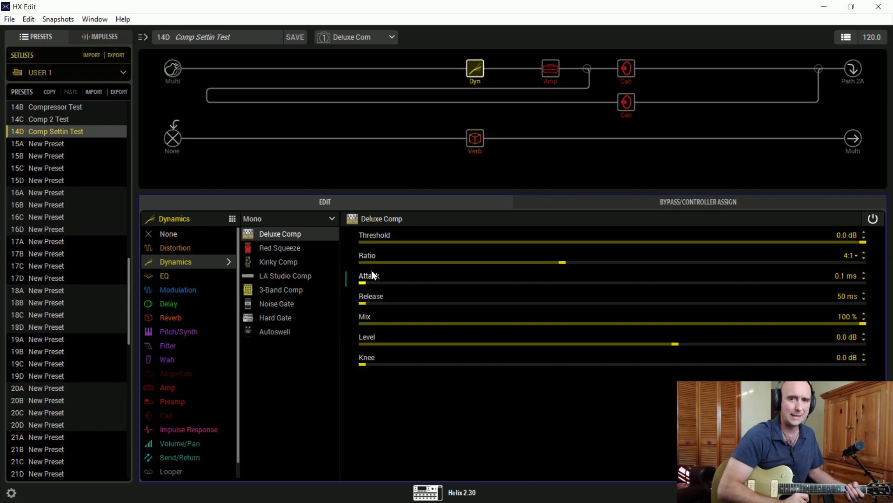
# Step: Try the compressor's release at about 1 s, and bring it back to 50 ms
pyautogui.click(368, 300)
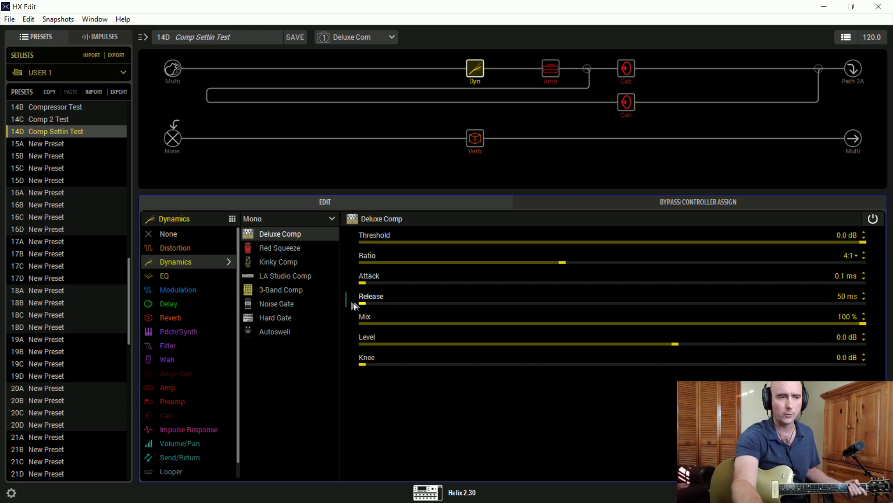
pyautogui.moveTo(363, 303); pyautogui.dragTo(559, 308)
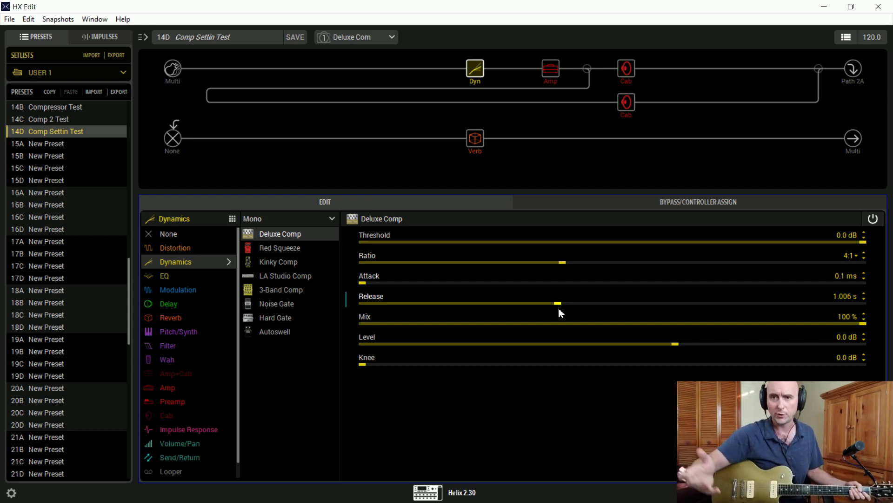
pyautogui.moveTo(517, 304); pyautogui.dragTo(357, 301)
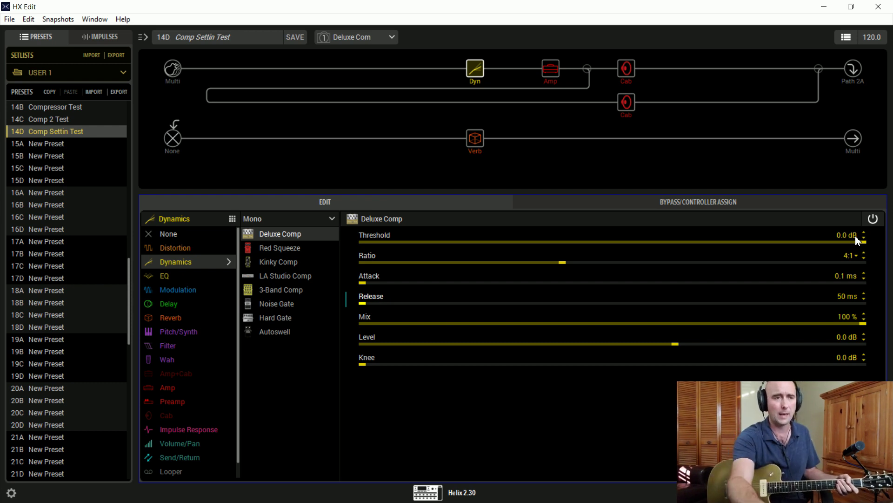
# Step: Bypass the compressor block in the signal chain and switch it back on
pyautogui.click(477, 56)
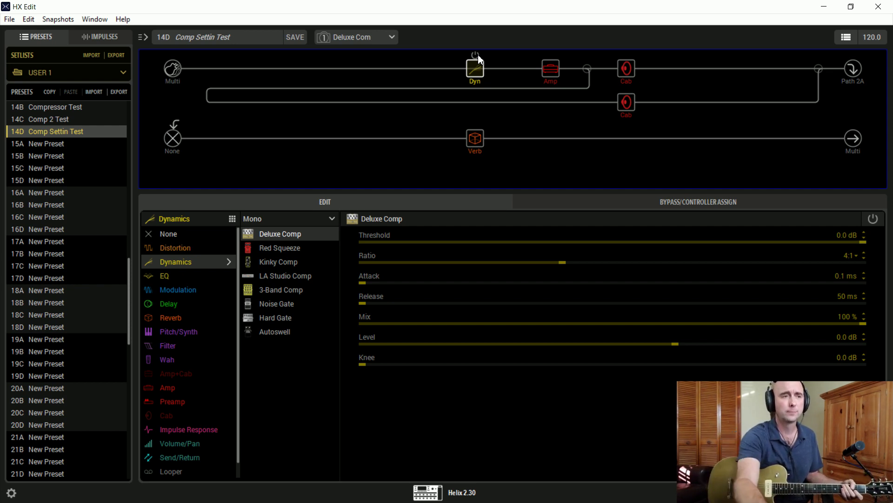
pyautogui.click(478, 54)
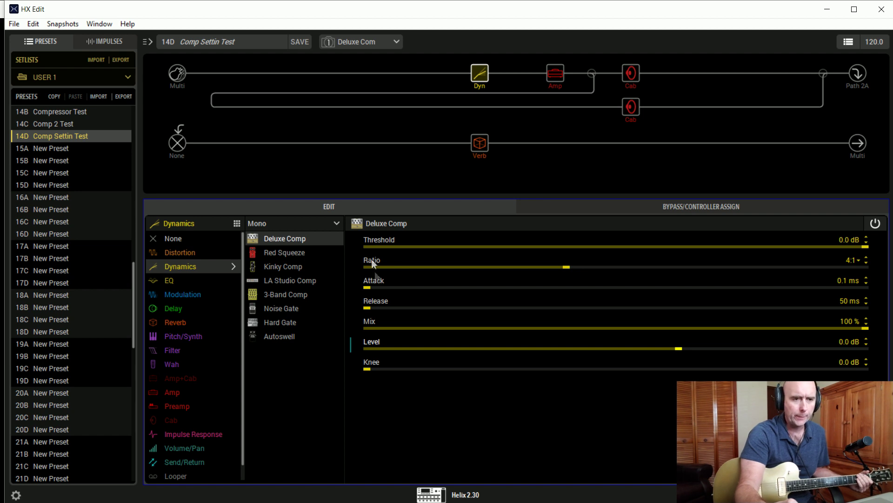
# Step: Review the available compression ratios, and set the Deluxe Comp threshold to -24.0 dB
pyautogui.click(855, 261)
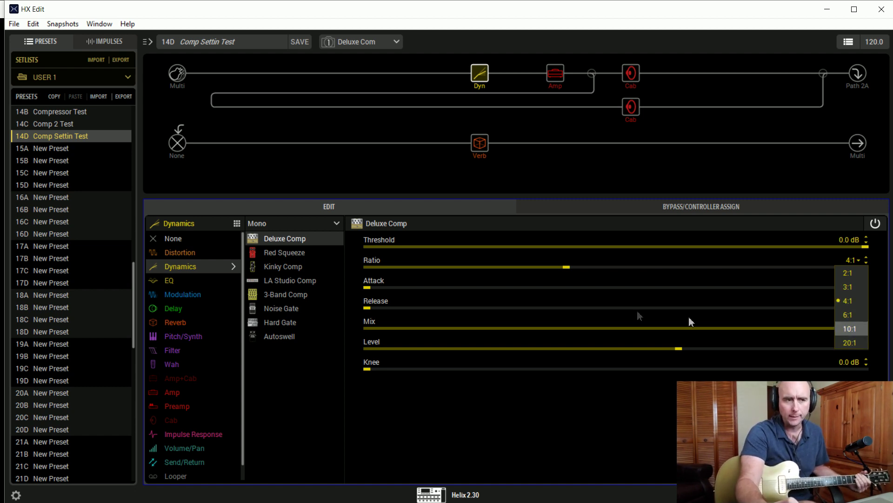
pyautogui.click(577, 442)
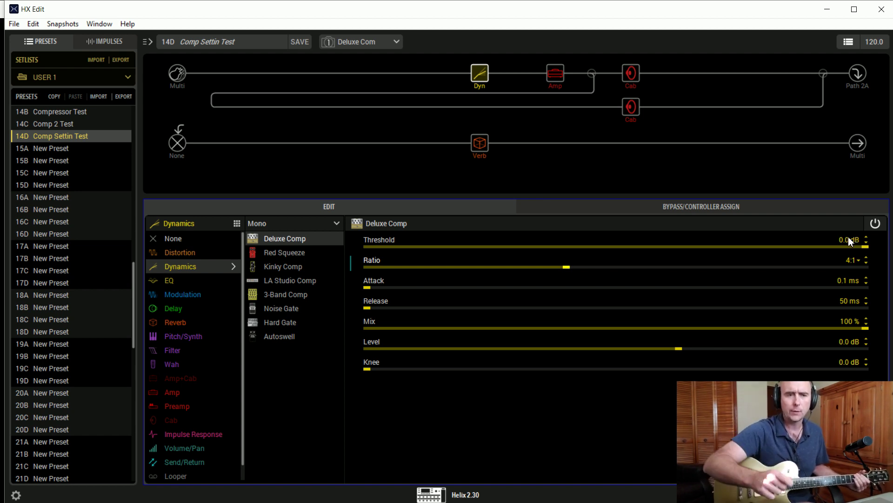
pyautogui.click(664, 245)
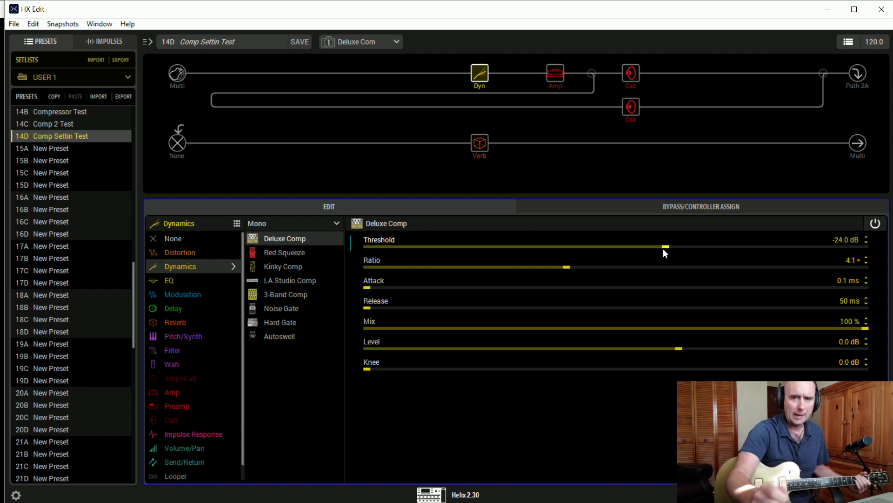
# Step: Try compression ratios of 2:1, 3:1 and 20:1 in turn
pyautogui.click(847, 264)
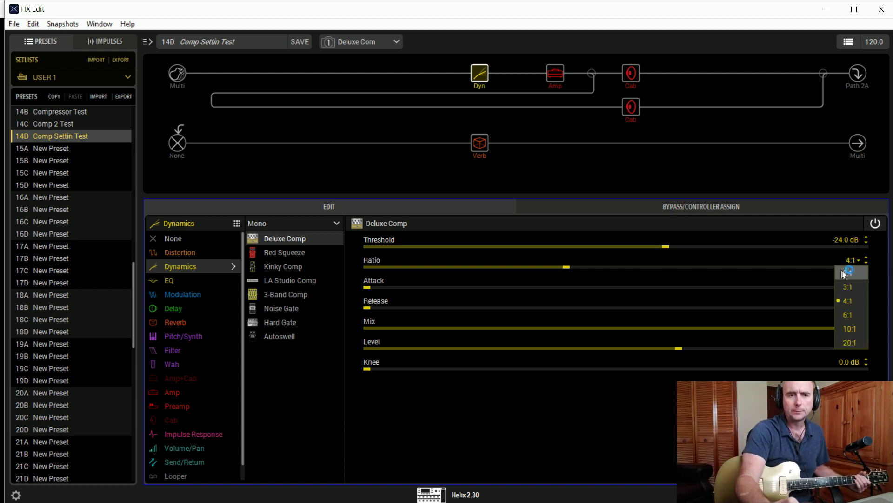
pyautogui.click(846, 271)
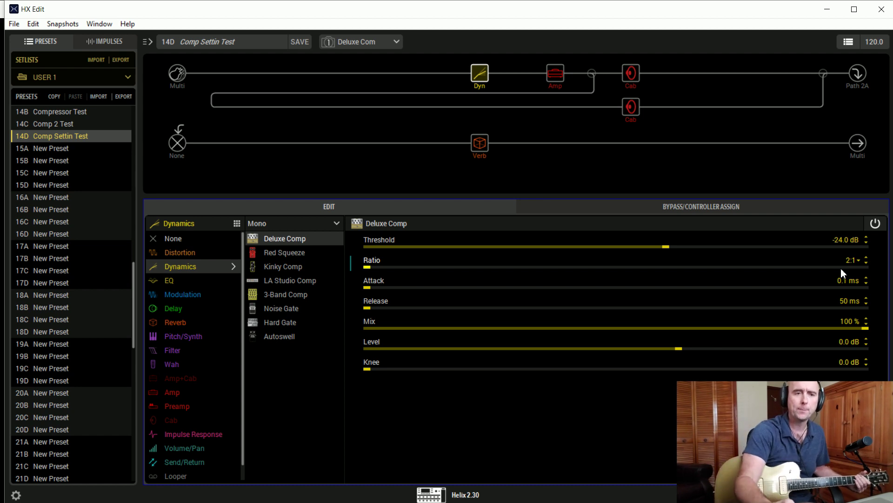
pyautogui.click(855, 259)
pyautogui.click(851, 286)
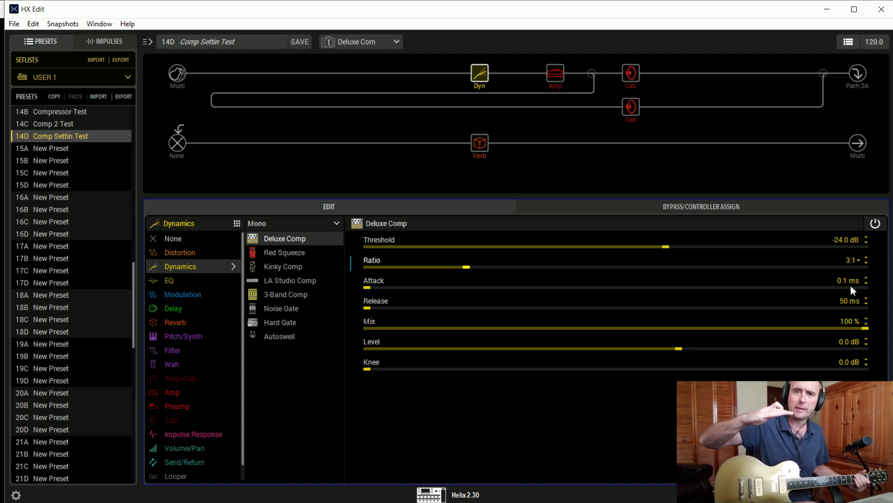
pyautogui.click(854, 261)
pyautogui.click(850, 343)
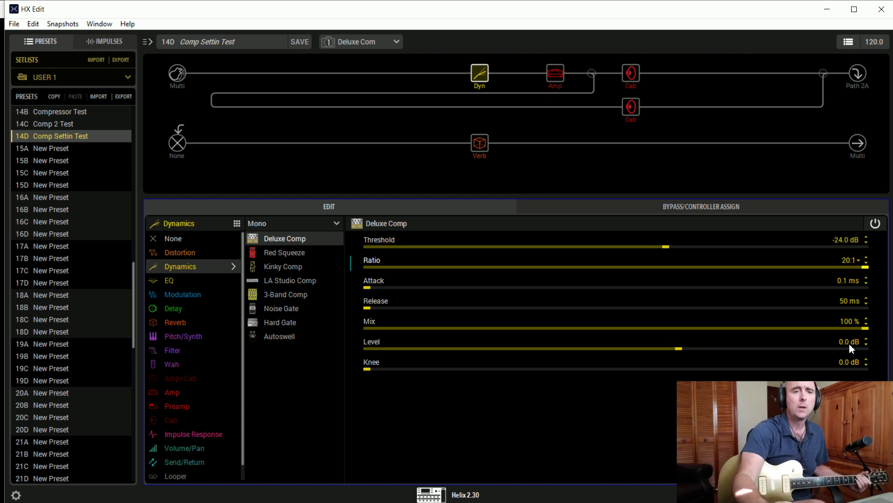
# Step: Set the compressor's ratio to 4:1 and from there to 6:1
pyautogui.click(850, 259)
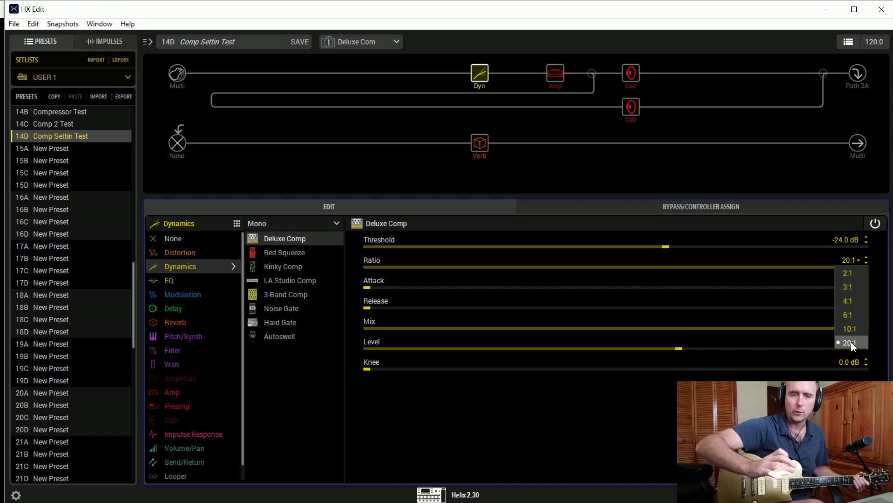
pyautogui.click(847, 300)
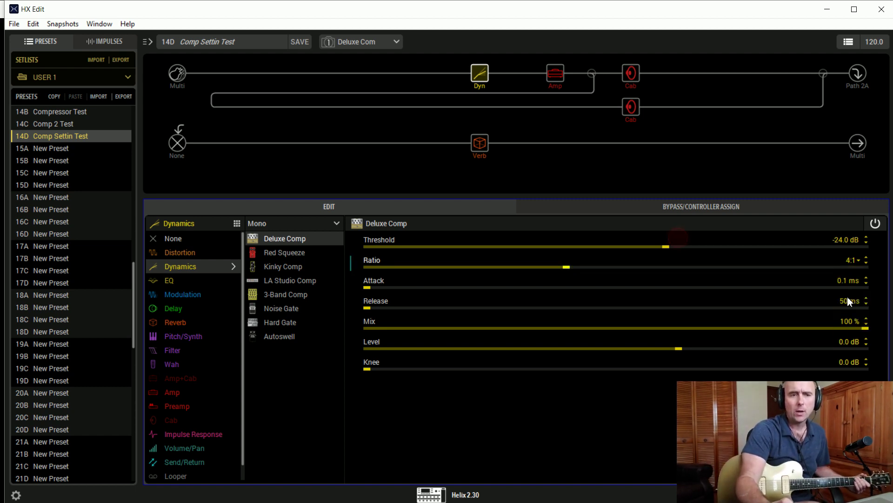
pyautogui.click(855, 264)
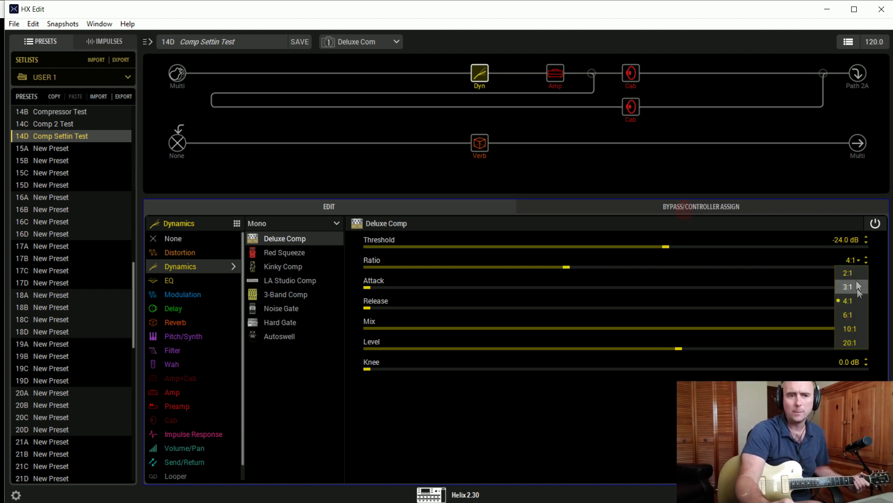
pyautogui.click(858, 309)
pyautogui.click(852, 268)
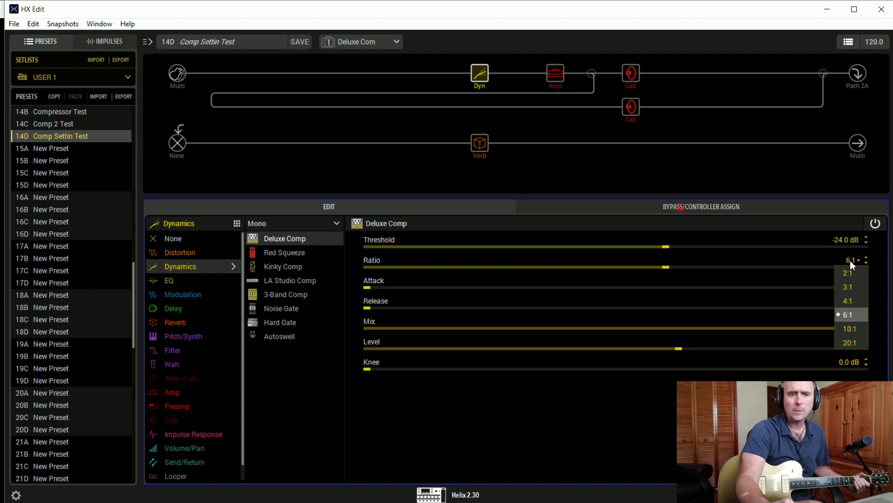
pyautogui.click(853, 269)
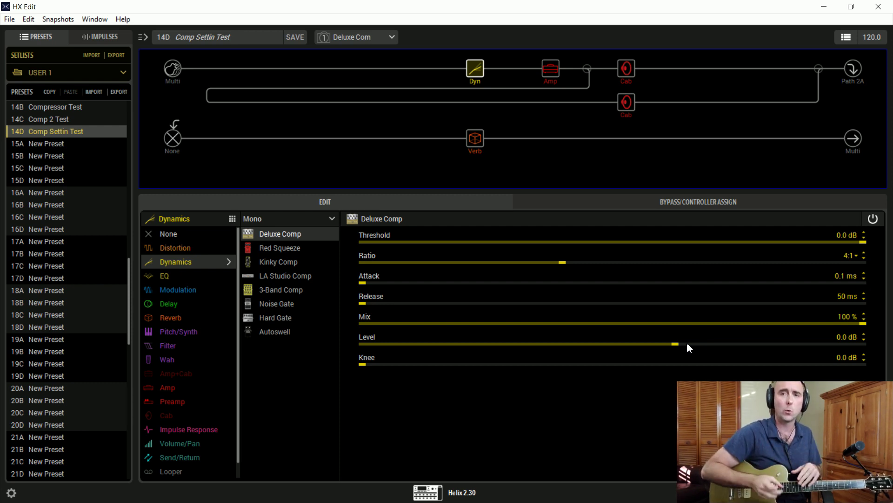
# Step: Try a level of +3.0 dB and a mix of 50 %, restoring them to 0.0 dB and 100 %
pyautogui.scroll(3, 689, 348)
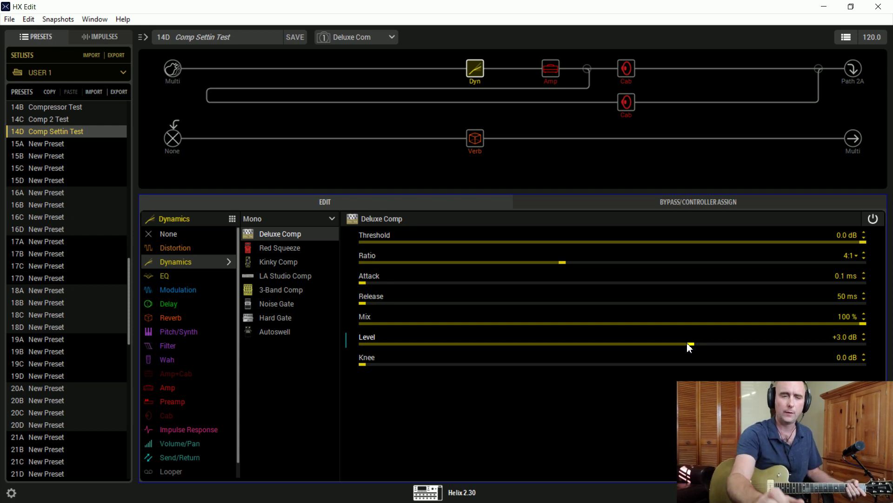
pyautogui.scroll(-1, 688, 343)
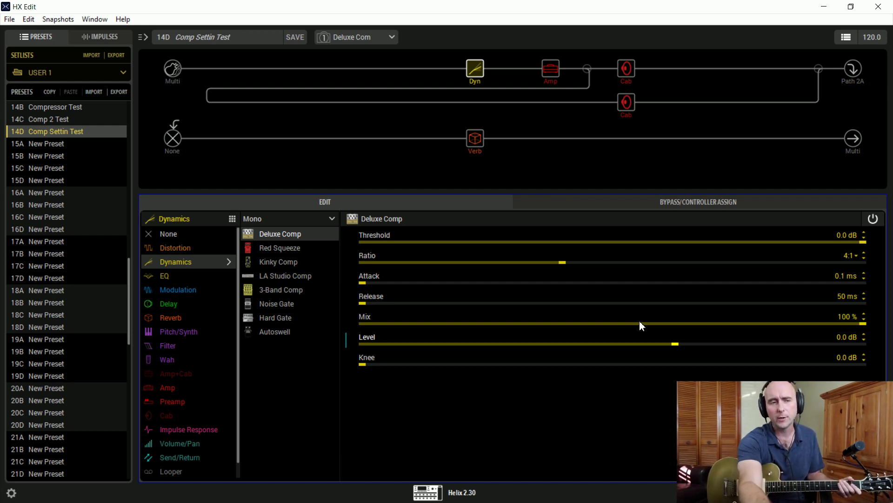
pyautogui.scroll(-20, 639, 321)
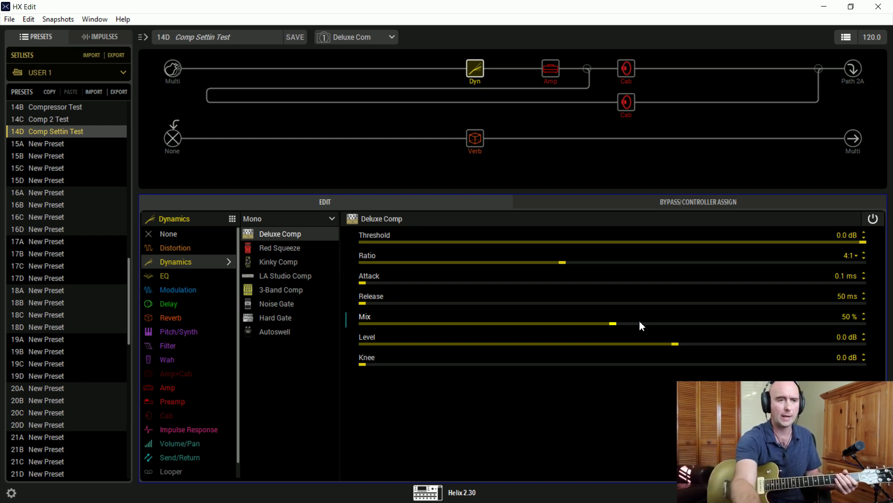
pyautogui.moveTo(612, 327); pyautogui.dragTo(888, 327)
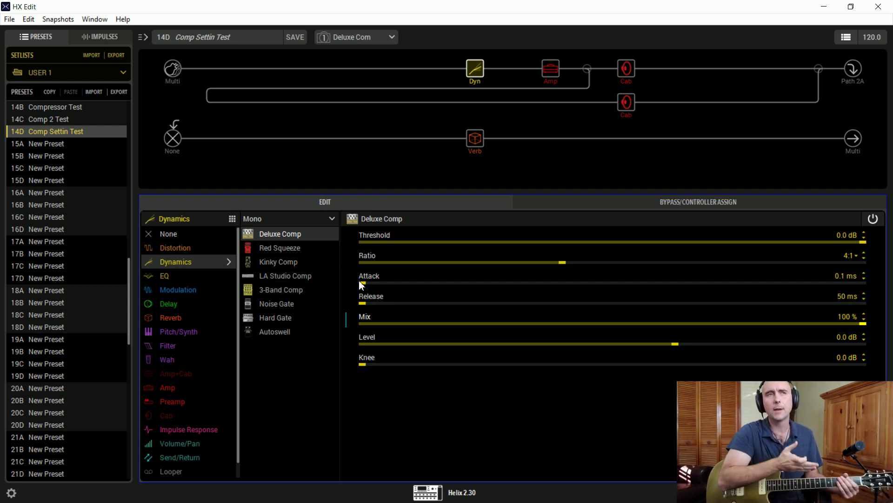
# Step: Set the Deluxe Comp attack to 5.0 ms
pyautogui.scroll(6, 360, 282)
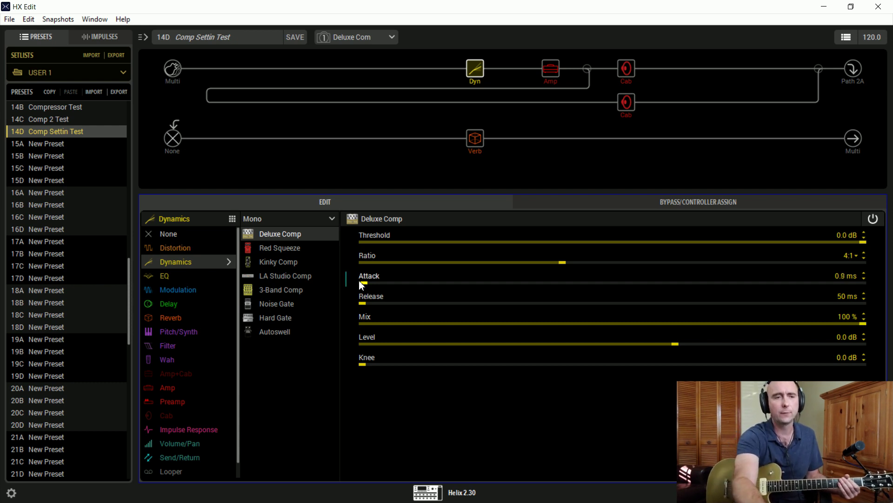
pyautogui.scroll(-1, 361, 285)
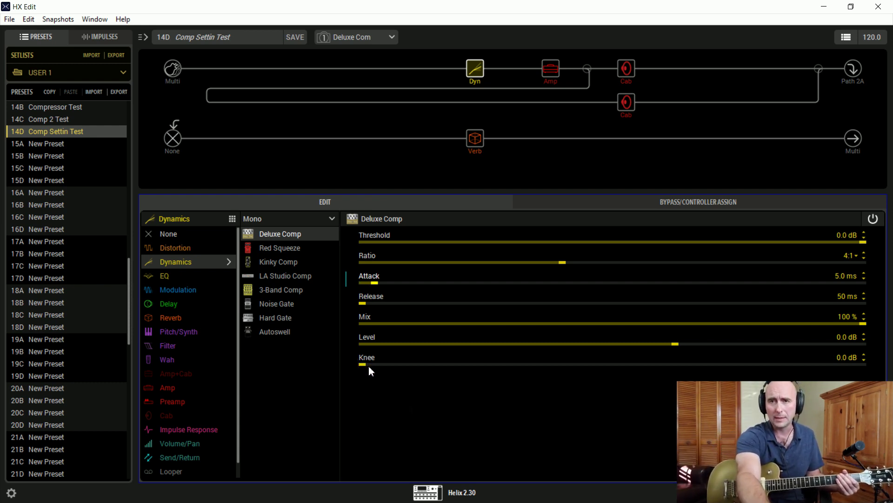
# Step: Try the compressor's knee at +20.0 dB, and return it to 0.0 dB
pyautogui.scroll(5, 368, 365)
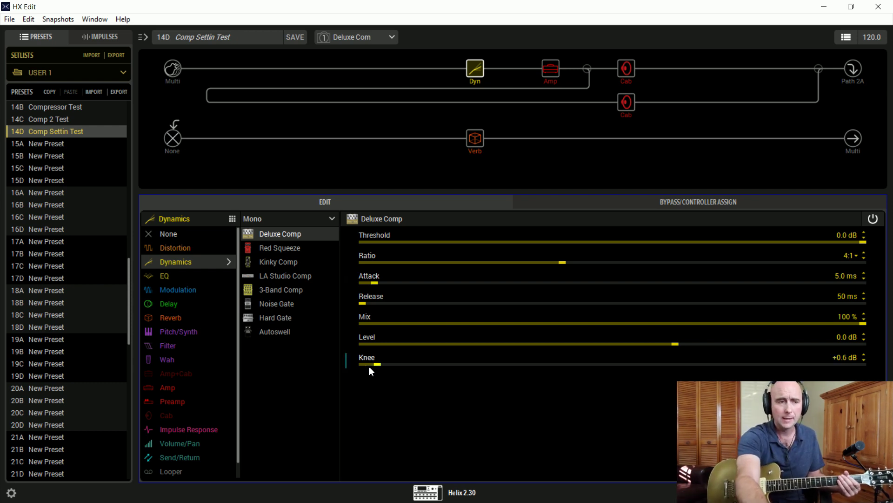
pyautogui.scroll(3, 368, 366)
pyautogui.moveTo(484, 366); pyautogui.dragTo(890, 379)
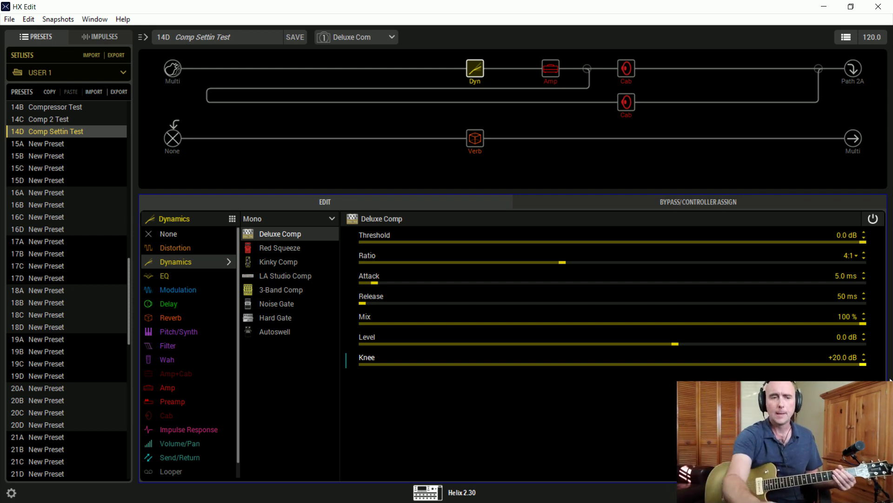
pyautogui.moveTo(858, 363); pyautogui.dragTo(361, 367)
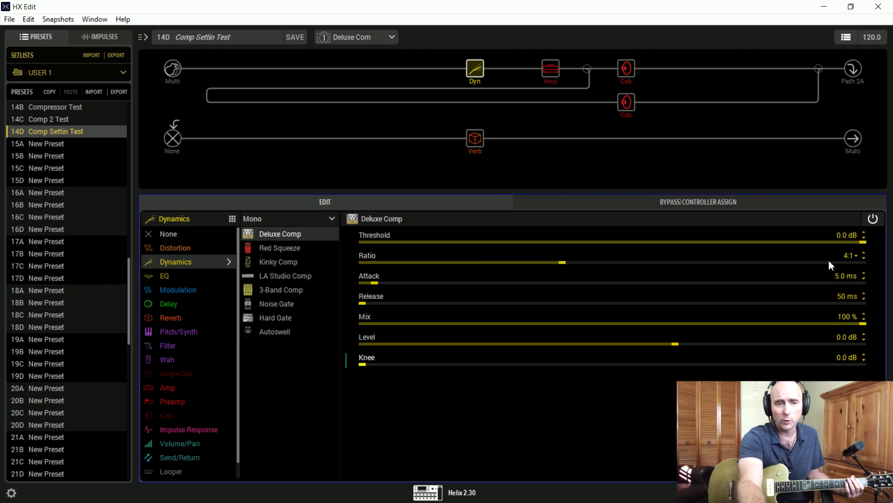
# Step: Raise the compressor's ratio to 6:1
pyautogui.scroll(1, 764, 262)
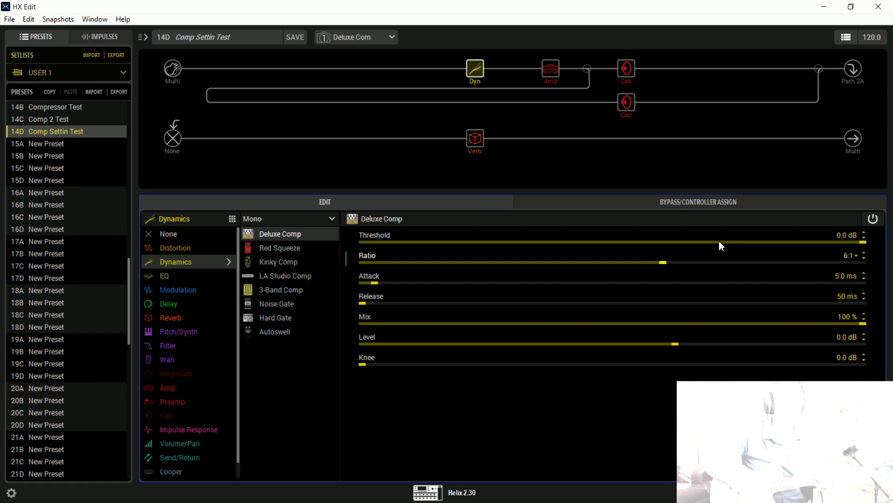
# Step: Examine the settings of the US Double Nrm amp and the 2x12 Double C12N cab blocks
pyautogui.moveTo(539, 83)
pyautogui.click(542, 71)
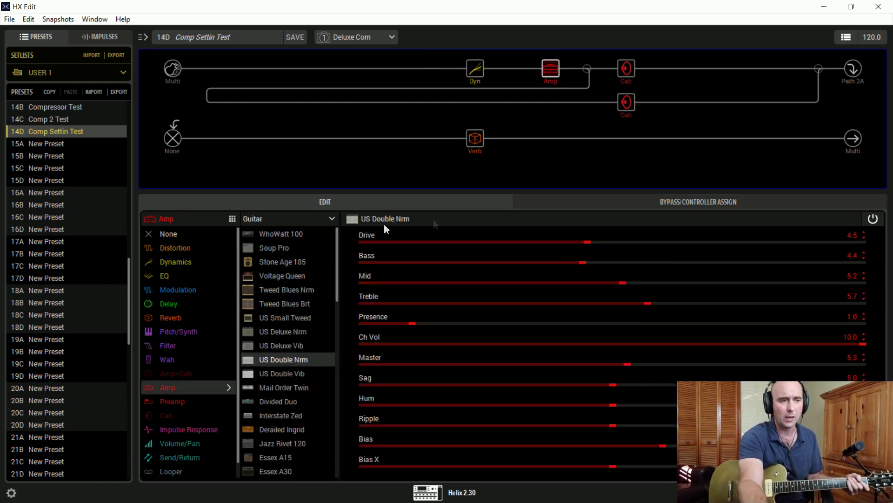
pyautogui.click(627, 69)
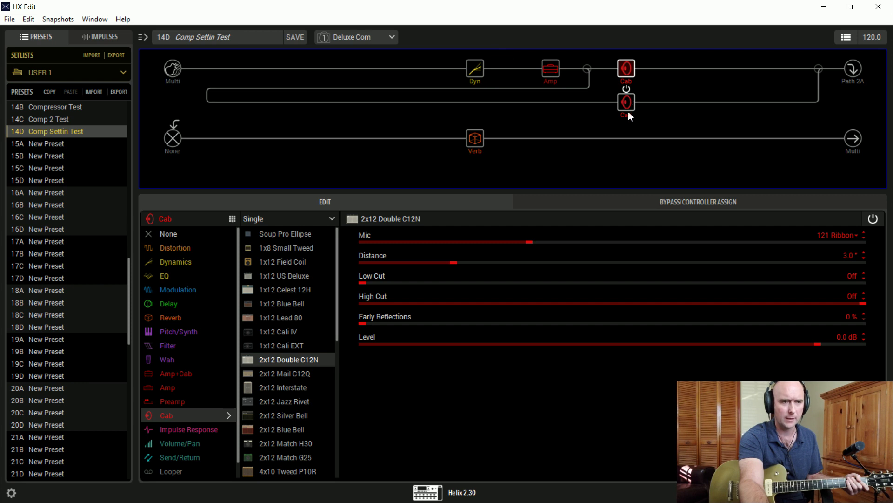
pyautogui.click(549, 71)
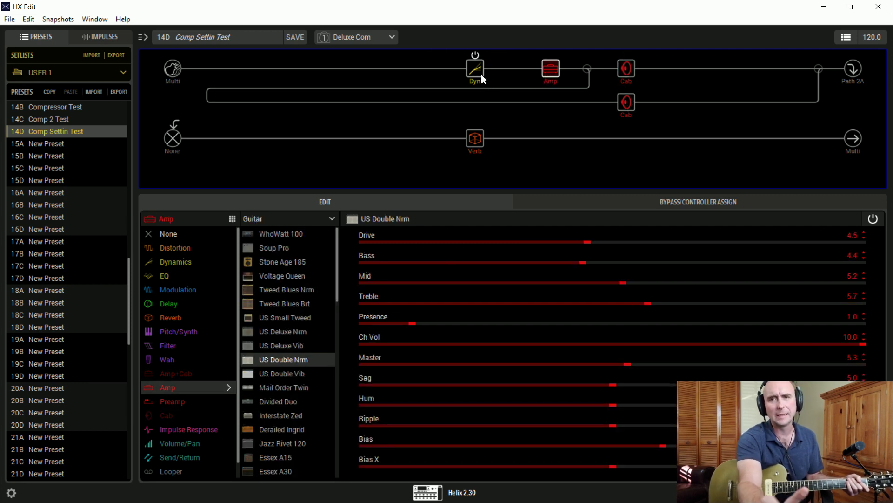
# Step: Select the Deluxe Comp block and lower its threshold to -29.5 dB
pyautogui.click(481, 73)
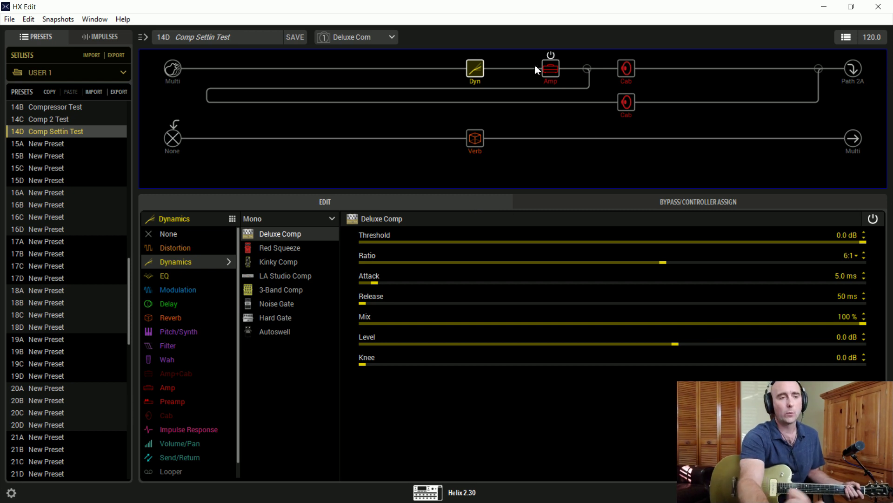
pyautogui.scroll(-1, 652, 246)
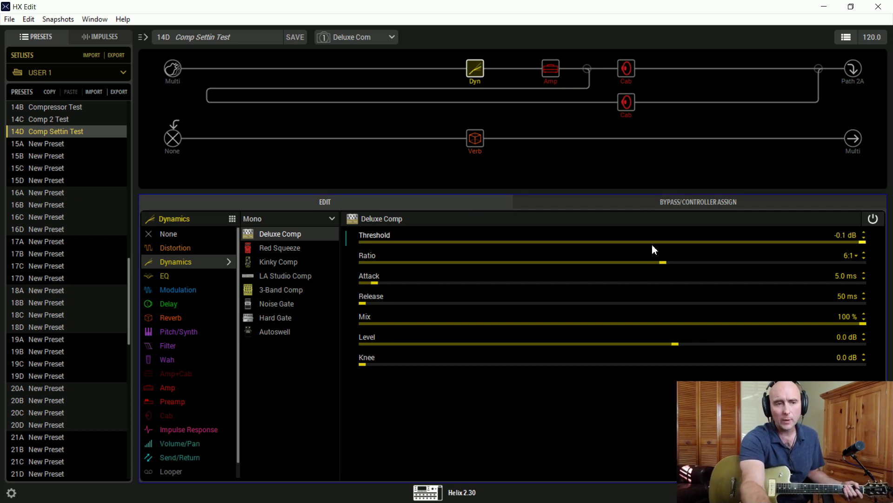
pyautogui.scroll(1, 652, 246)
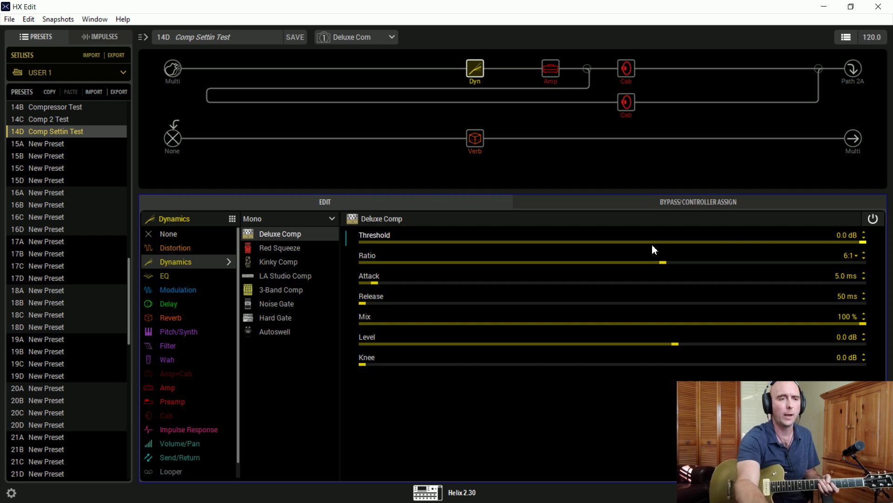
pyautogui.scroll(-20, 652, 246)
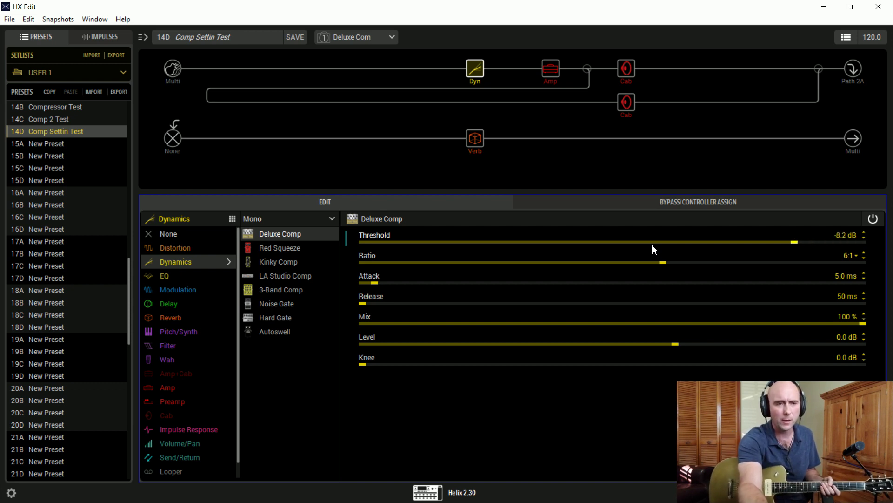
pyautogui.scroll(-20, 652, 246)
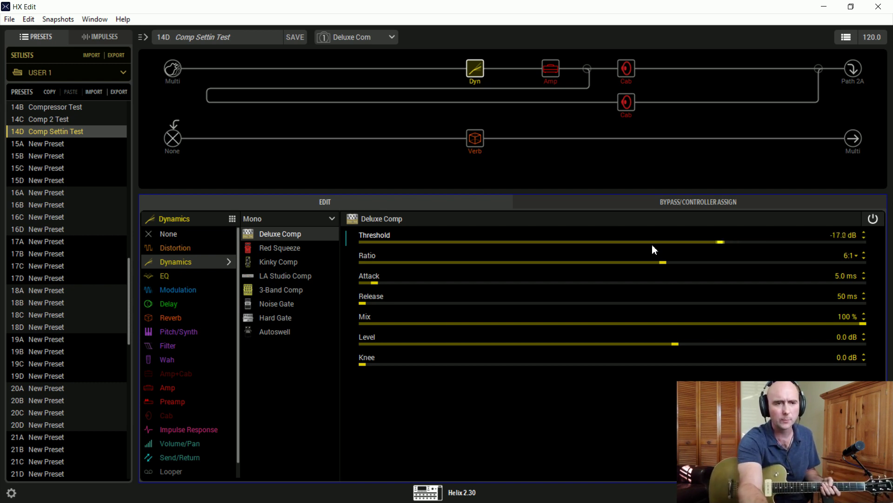
pyautogui.scroll(-3, 653, 245)
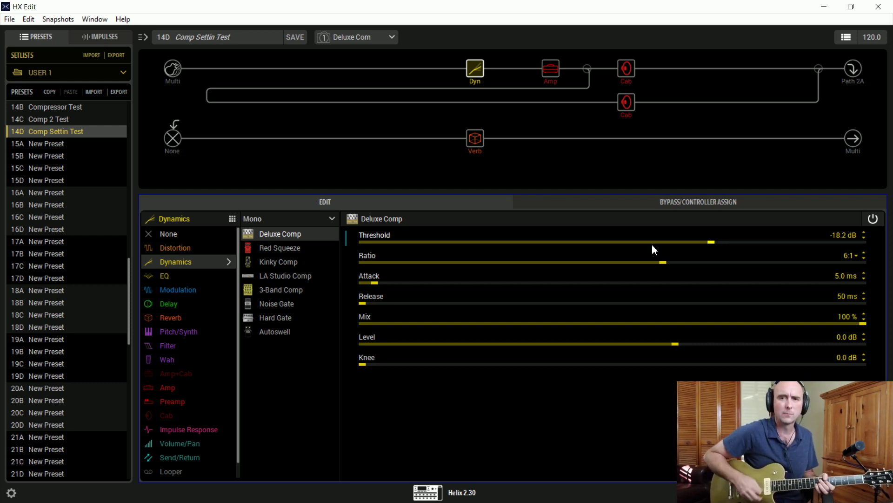
pyautogui.scroll(-20, 652, 245)
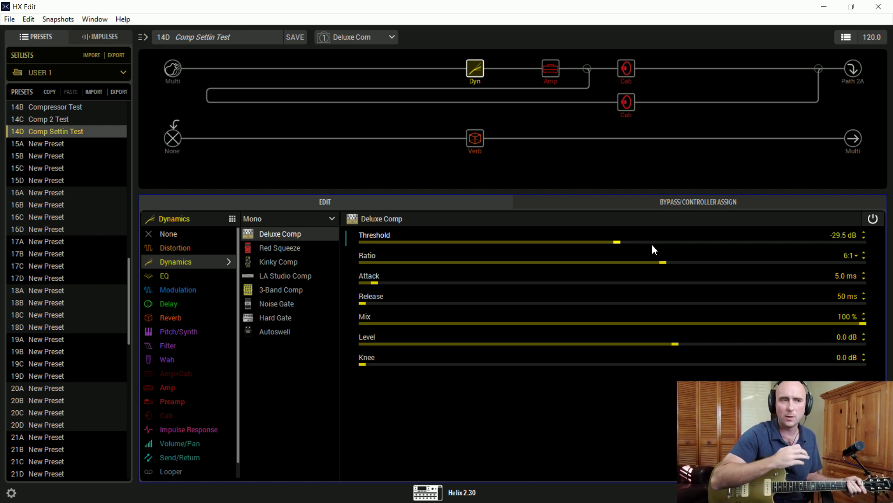
# Step: Bypass the Deluxe Comp block and switch it back on to compare the compressed and dry sound
pyautogui.moveTo(467, 51)
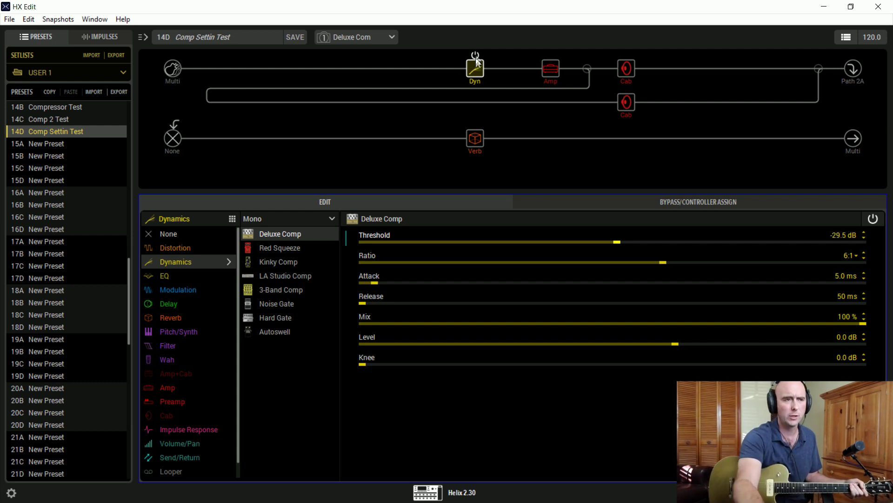
pyautogui.click(476, 54)
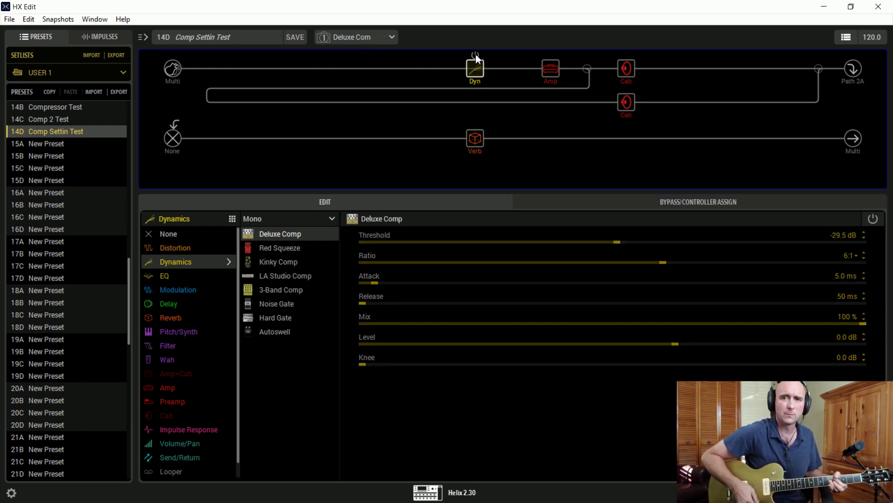
pyautogui.click(475, 54)
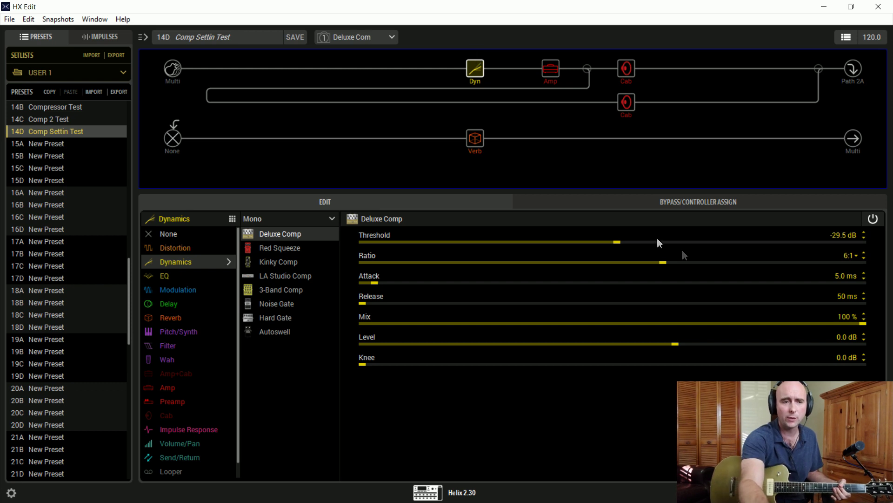
# Step: Raise the compressor's level to +5.0 dB and compare it against the bypassed signal
pyautogui.scroll(3, 695, 348)
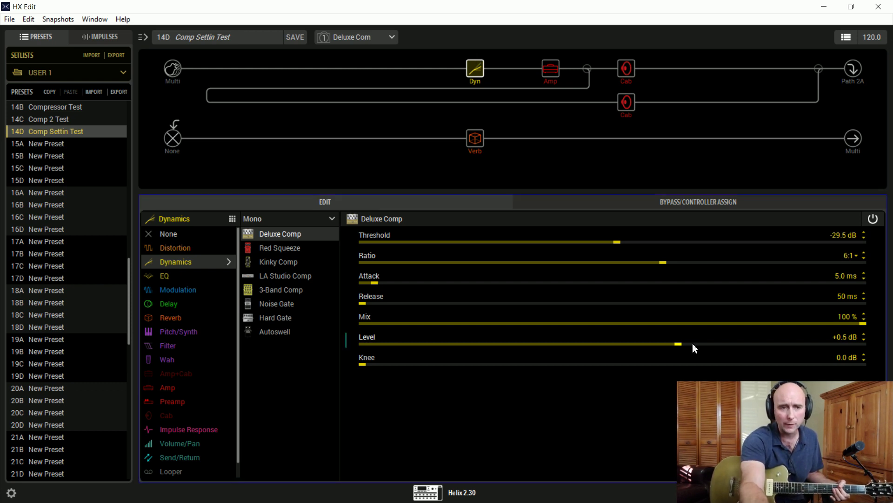
pyautogui.scroll(6, 694, 348)
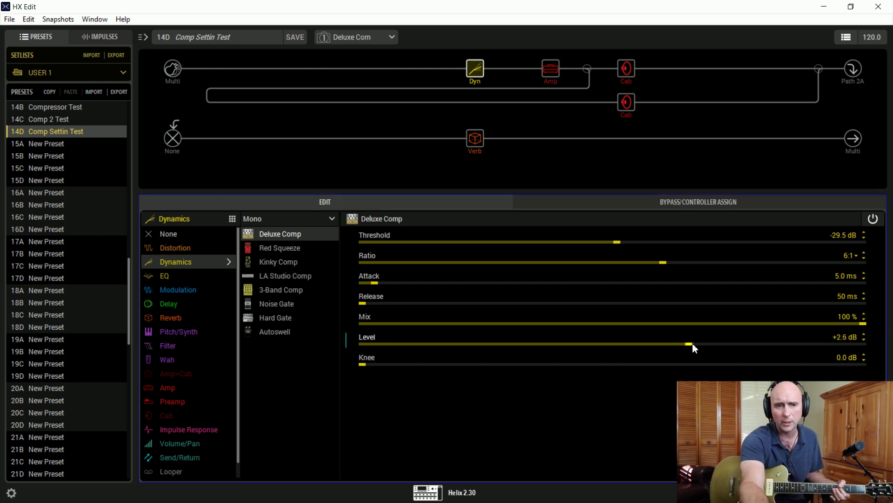
pyautogui.scroll(5, 695, 348)
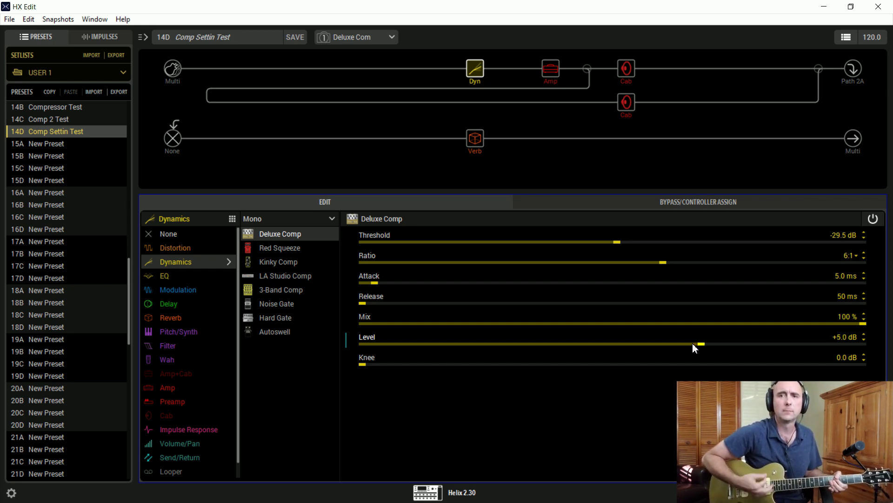
pyautogui.click(476, 62)
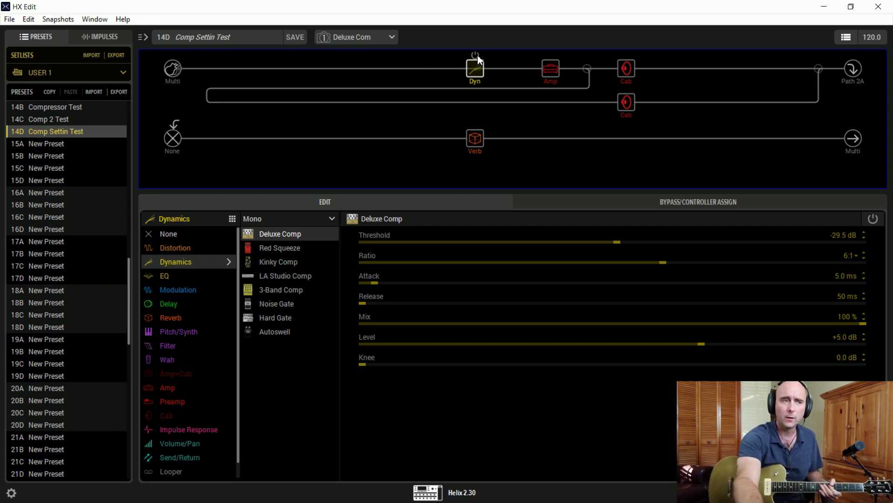
pyautogui.click(477, 55)
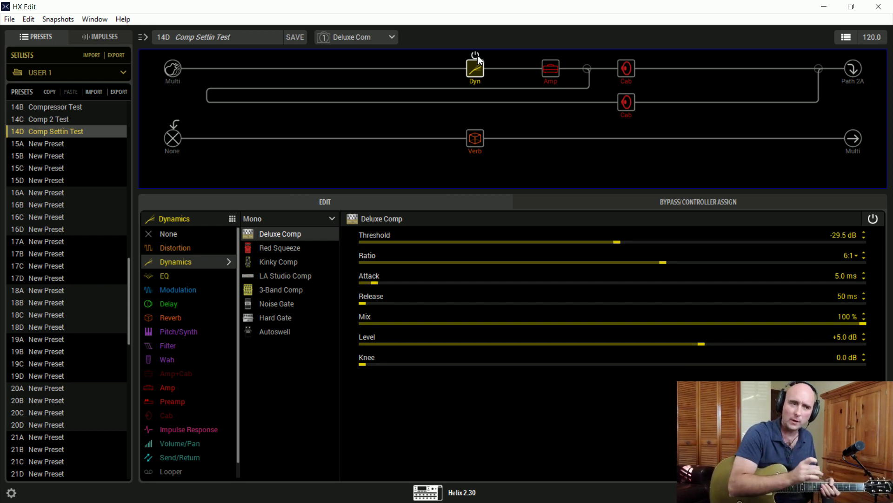
# Step: Try the compressor's attack at 0.1 ms, 10 ms and 50 ms, comparing the 50 ms setting against the bypassed signal
pyautogui.click(407, 280)
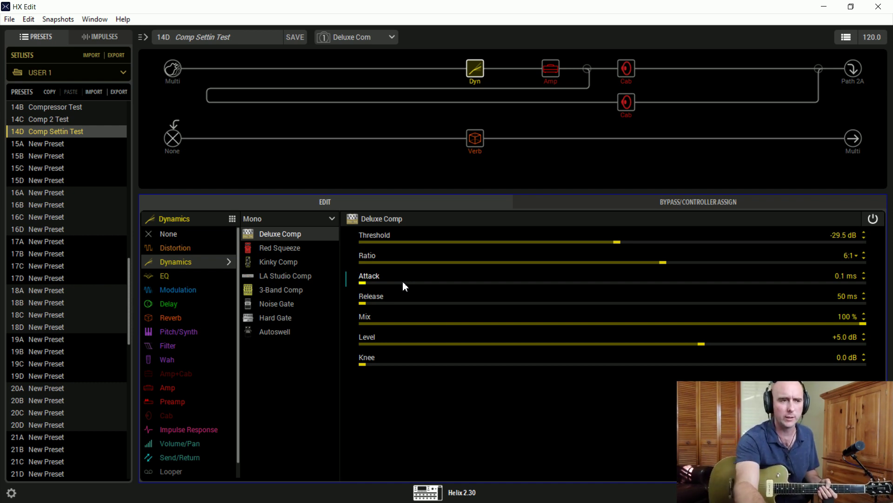
pyautogui.scroll(5, 403, 281)
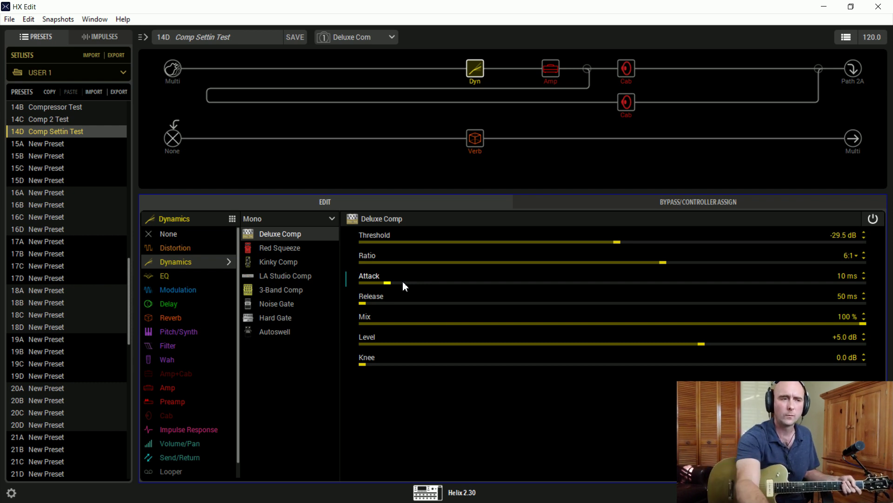
pyautogui.scroll(-5, 403, 281)
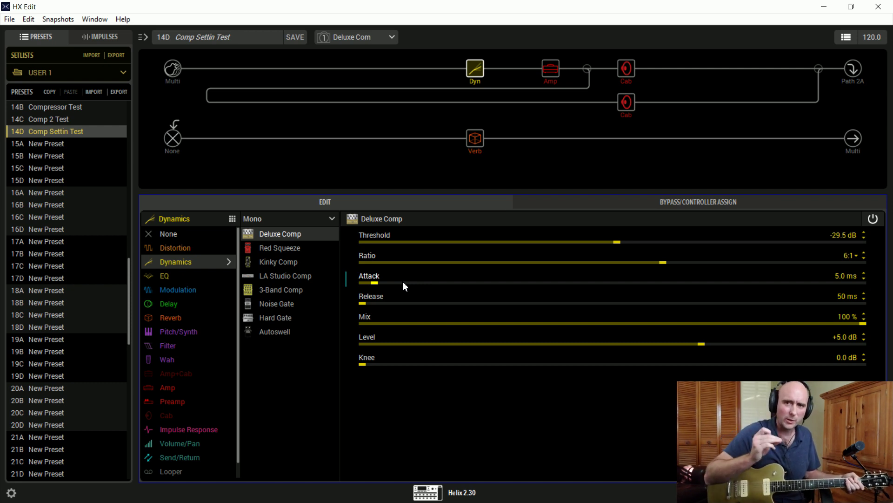
pyautogui.scroll(10, 403, 281)
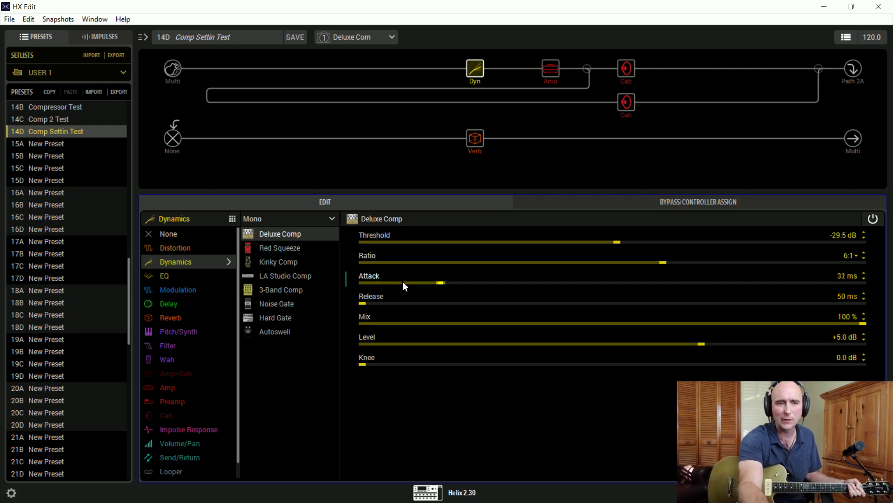
pyautogui.scroll(4, 403, 281)
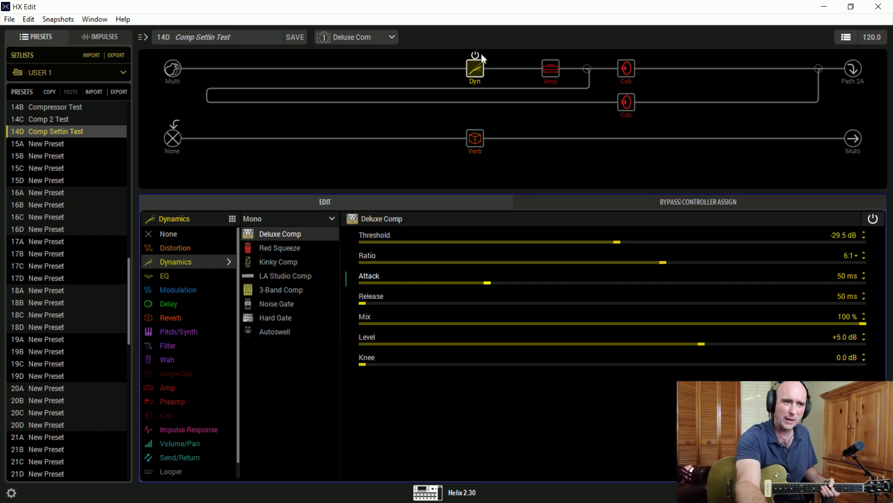
pyautogui.click(477, 55)
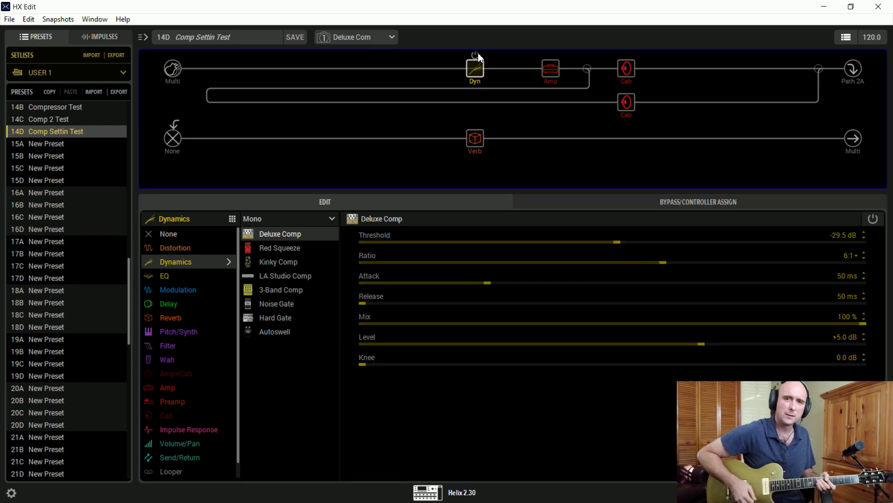
pyautogui.click(477, 55)
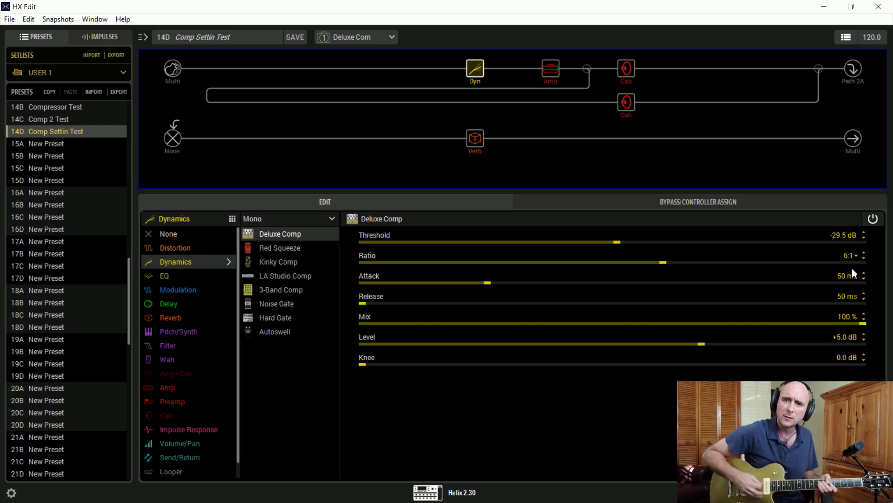
# Step: Try the attack at 5.0 ms, and set the compressor to a 4:1 ratio with a 0.1 ms attack
pyautogui.click(361, 282)
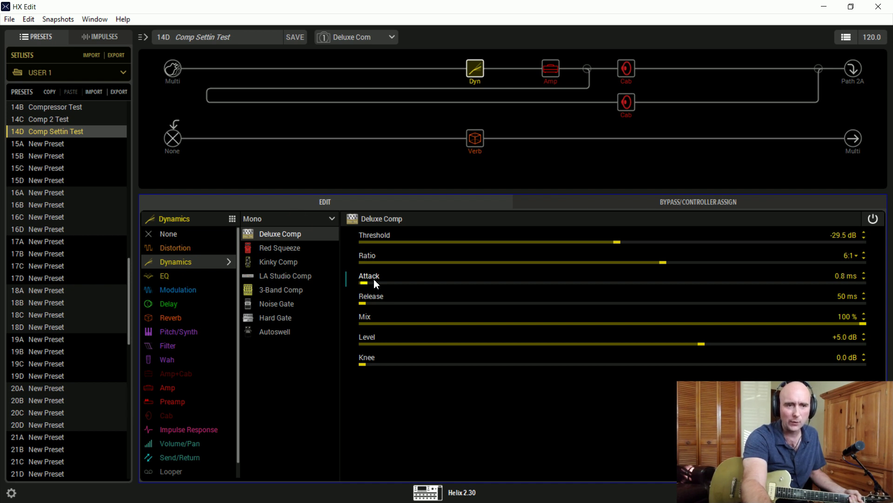
pyautogui.scroll(3, 374, 280)
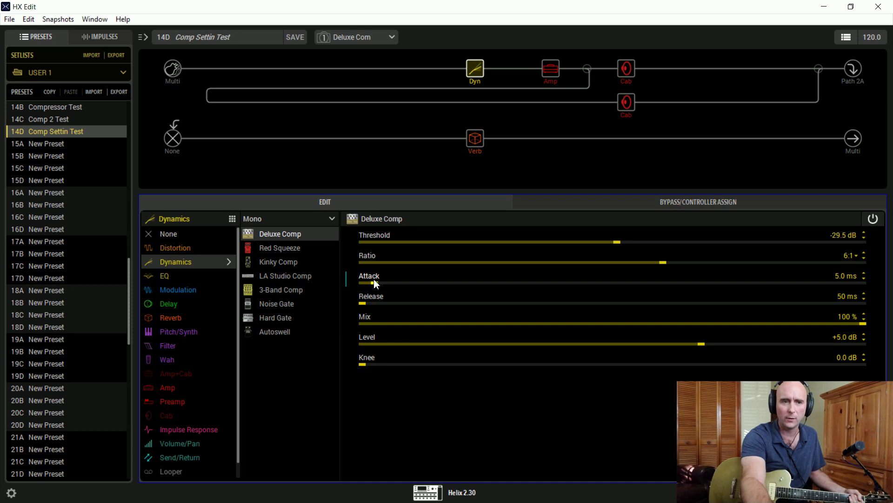
pyautogui.scroll(-2, 547, 259)
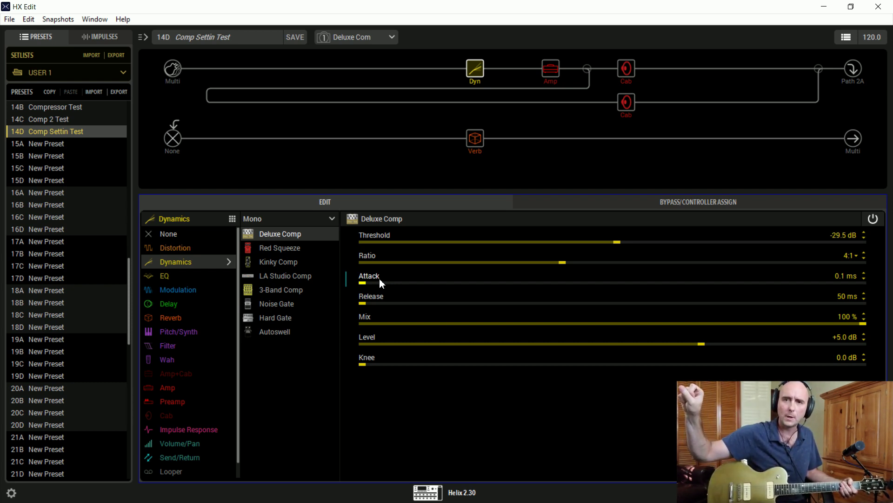
# Step: Try the compressor's release at 103 ms and 1.356 s, and return it to 50 ms
pyautogui.scroll(3, 411, 301)
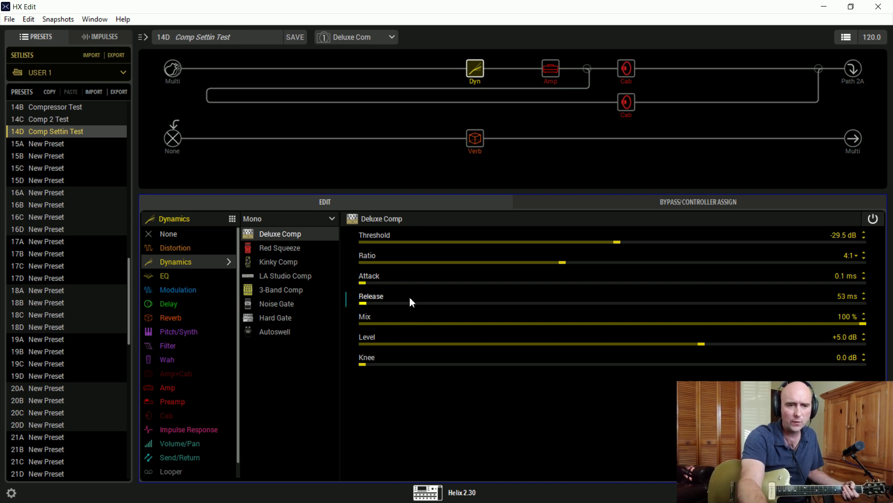
pyautogui.scroll(10, 411, 302)
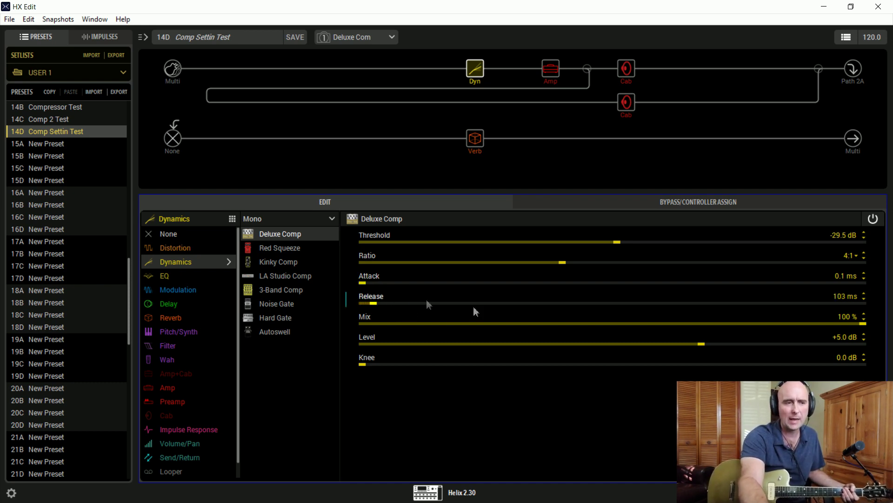
pyautogui.click(596, 304)
pyautogui.click(629, 304)
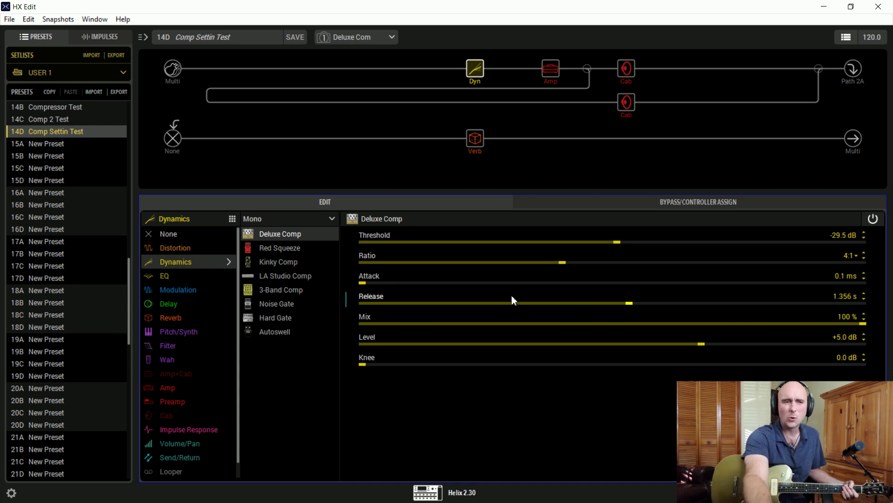
pyautogui.click(357, 303)
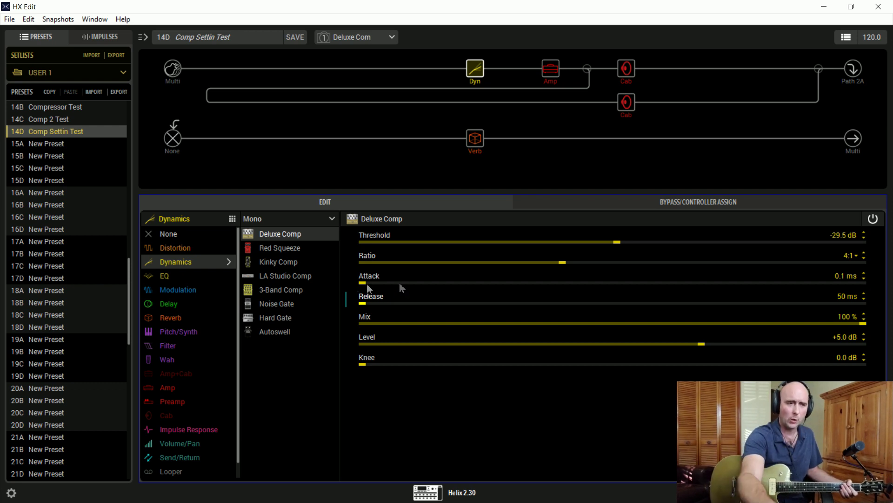
# Step: Set the compressor's attack to 5.0 ms, and try the ratio at 20:1 before returning it to 4:1
pyautogui.scroll(5, 405, 282)
pyautogui.scroll(5, 405, 283)
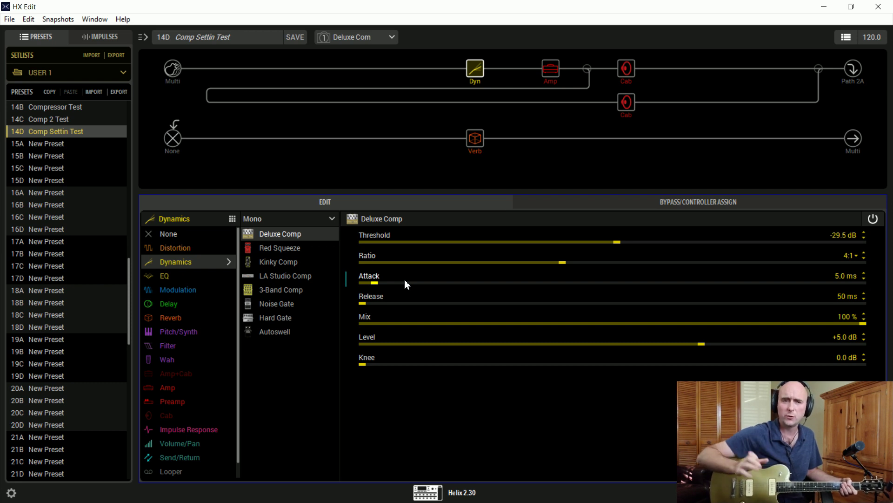
pyautogui.scroll(4, 513, 259)
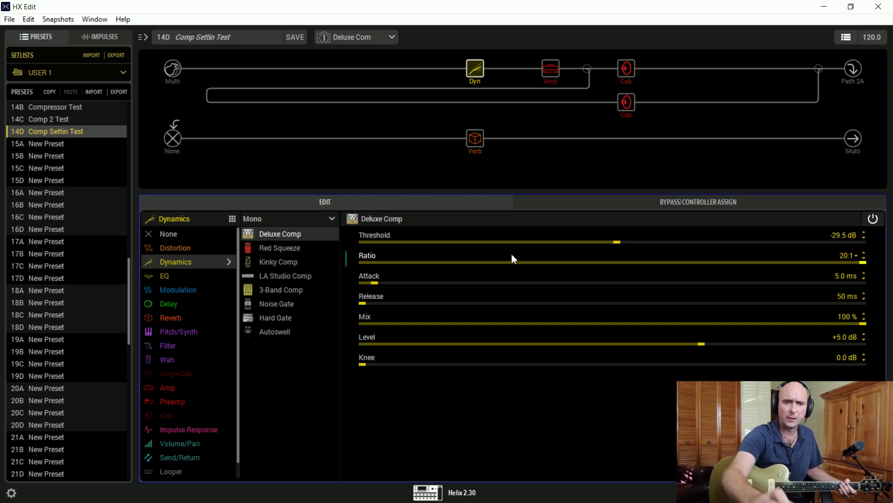
pyautogui.scroll(-6, 512, 254)
pyautogui.scroll(1, 512, 254)
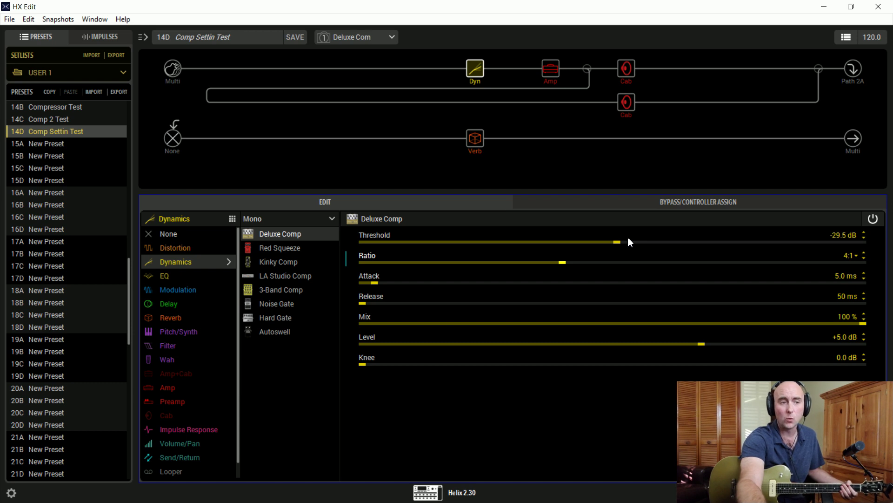
# Step: Try the compressor's threshold at -53.0 dB, set it to -28.5 dB, and bypass the block for comparison
pyautogui.scroll(-15, 627, 236)
pyautogui.scroll(-9, 627, 236)
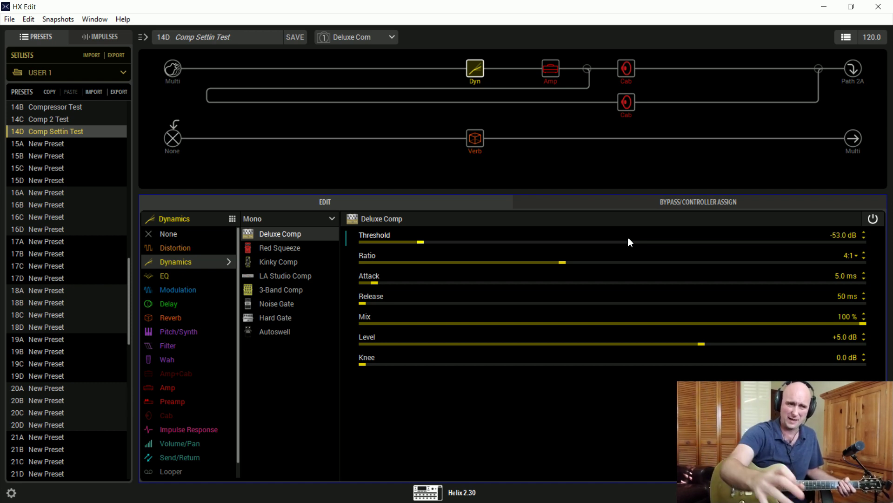
pyautogui.scroll(20, 628, 242)
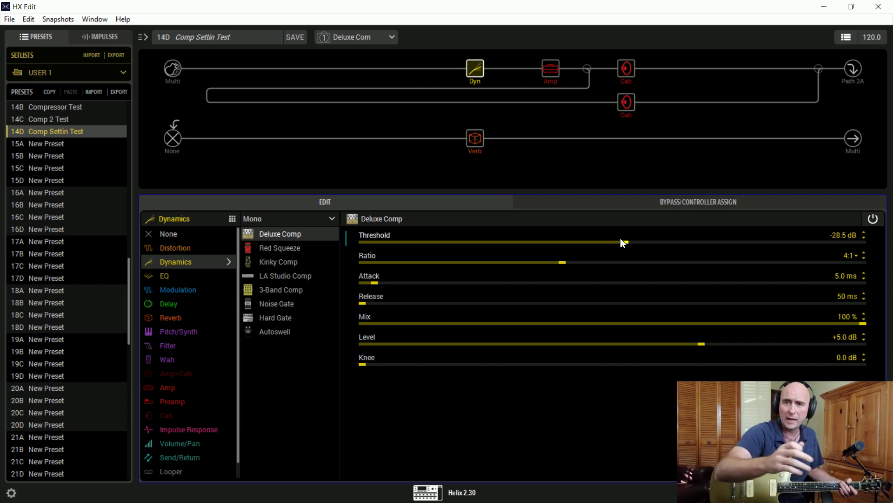
pyautogui.click(476, 56)
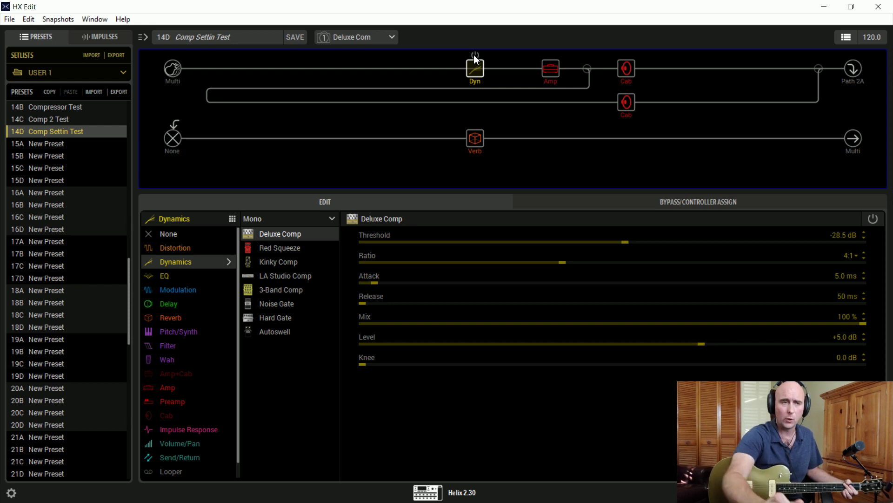
# Step: Re-enable the compressor block with its threshold set to -23.5 dB and compare the sound against bypass
pyautogui.click(475, 55)
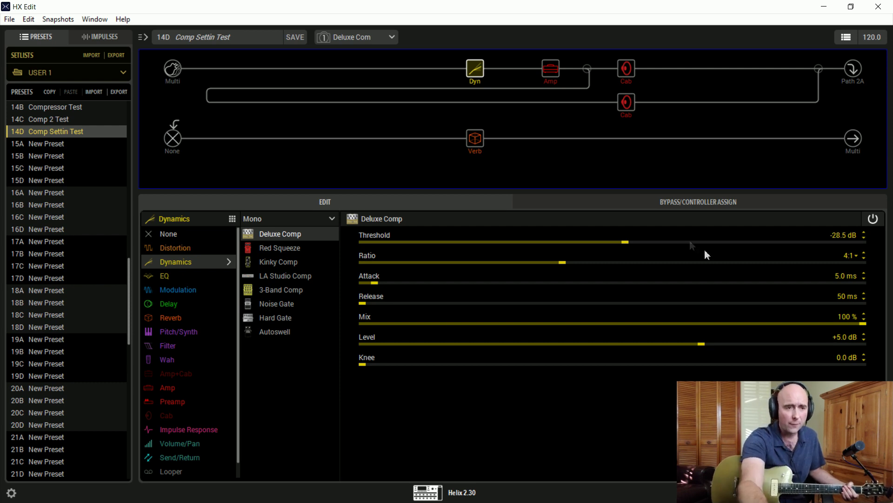
pyautogui.click(675, 233)
pyautogui.scroll(5, 674, 233)
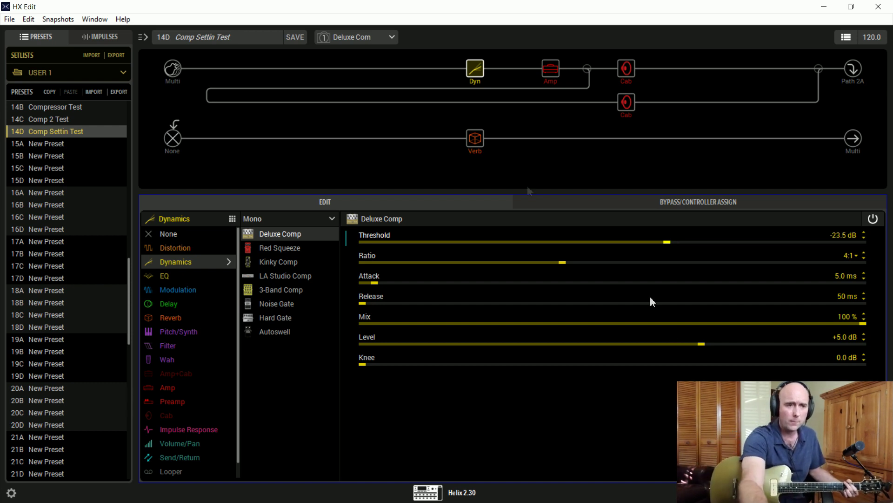
pyautogui.click(473, 54)
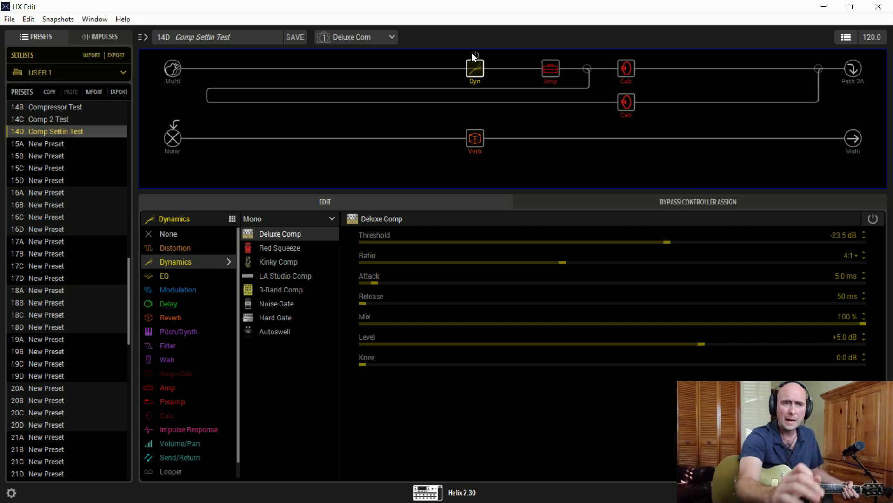
pyautogui.click(474, 54)
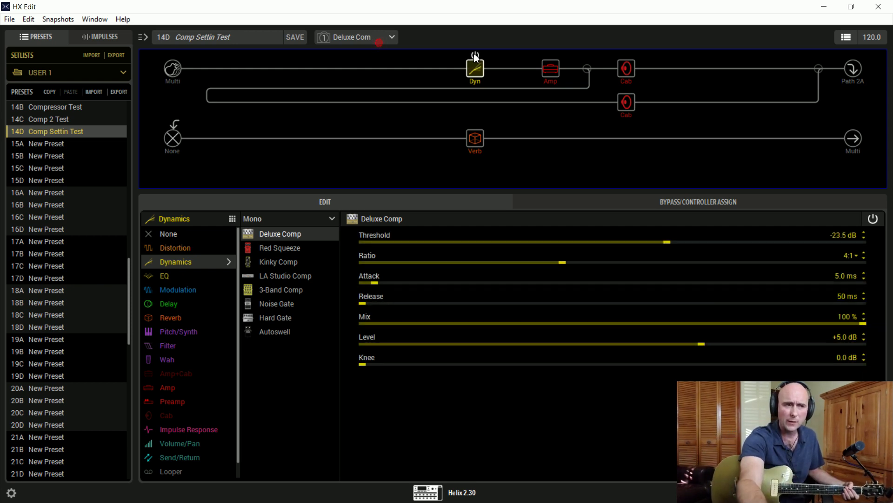
# Step: Try the compressor's level at +3.9 dB and compare the sound with the block bypassed and enabled
pyautogui.click(677, 343)
pyautogui.scroll(-5, 677, 343)
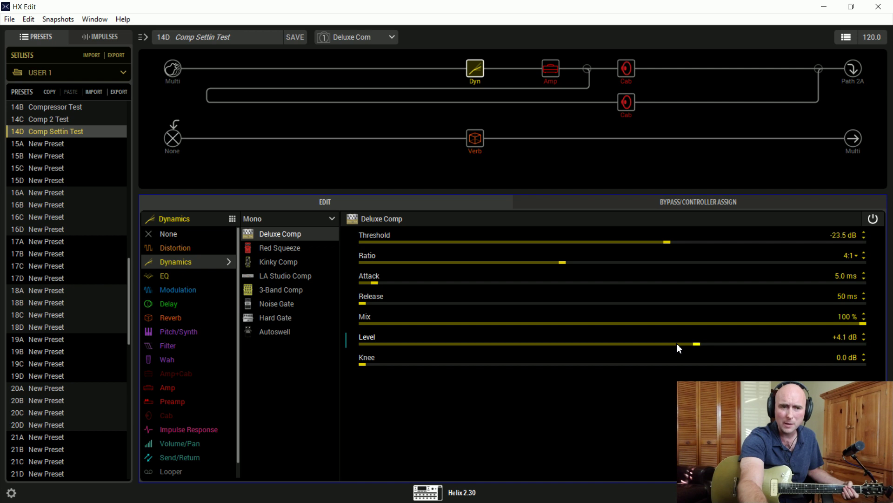
pyautogui.scroll(-1, 677, 342)
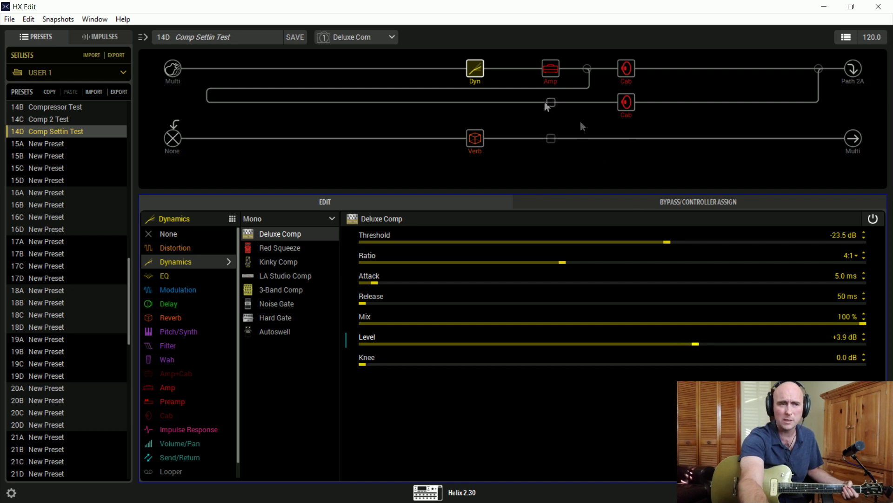
pyautogui.moveTo(479, 56)
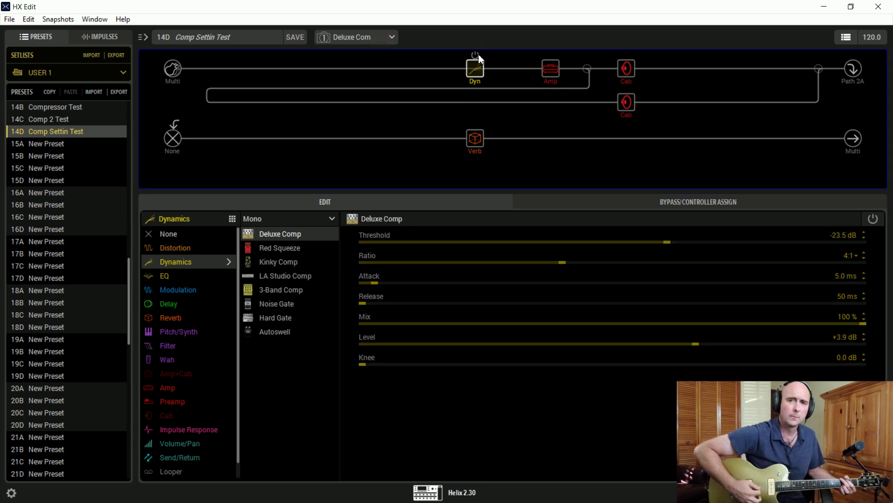
pyautogui.click(478, 54)
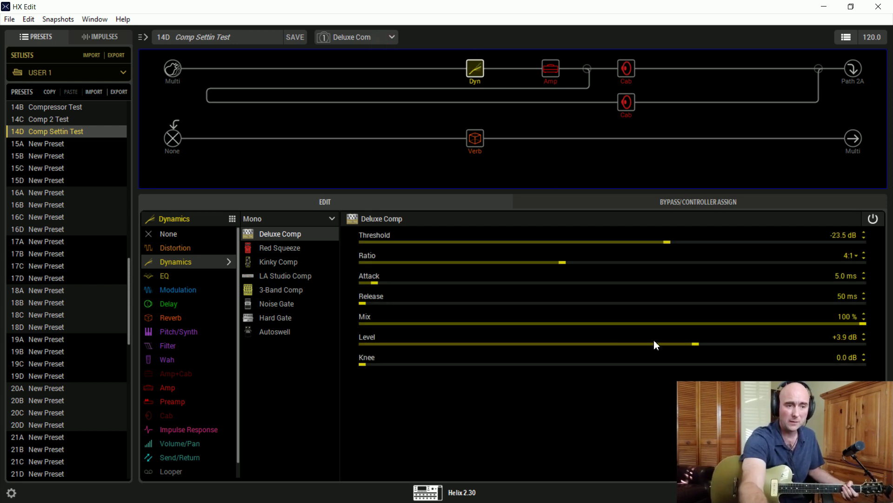
# Step: Set the compressor's level to +2.0 dB and compare against bypass, leaving the block enabled
pyautogui.scroll(-7, 654, 341)
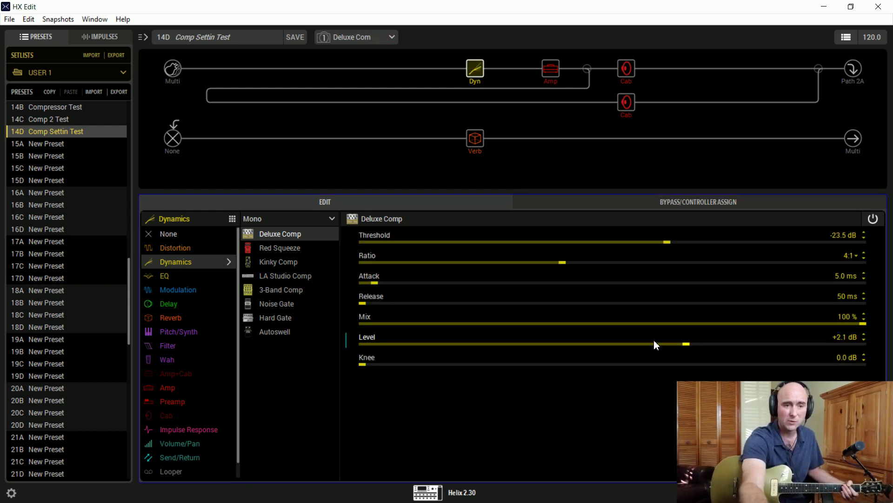
pyautogui.scroll(-1, 654, 344)
pyautogui.moveTo(481, 60)
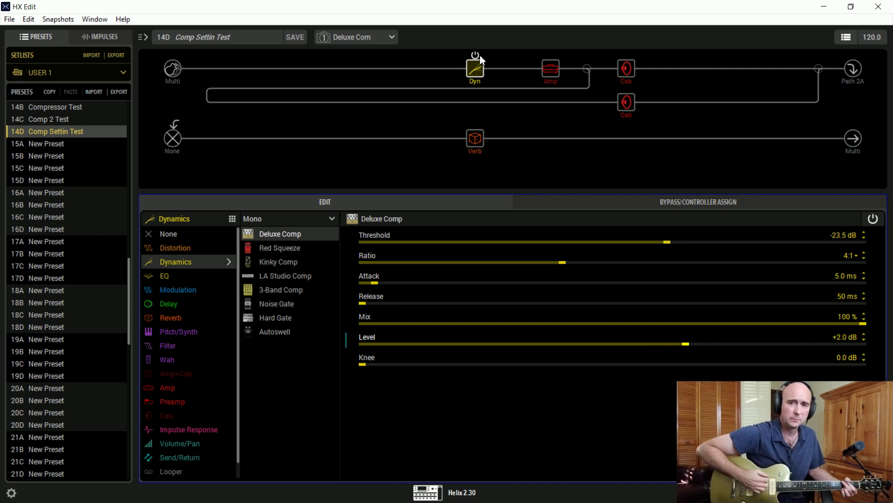
pyautogui.click(480, 56)
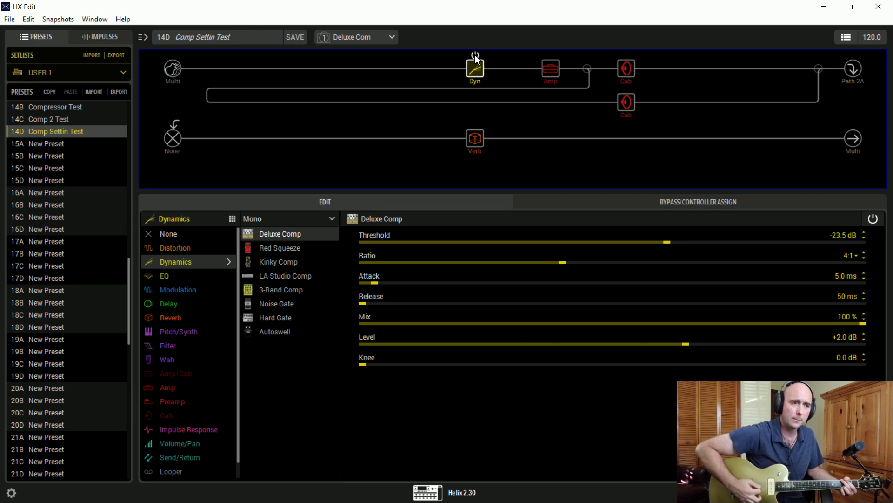
pyautogui.click(474, 54)
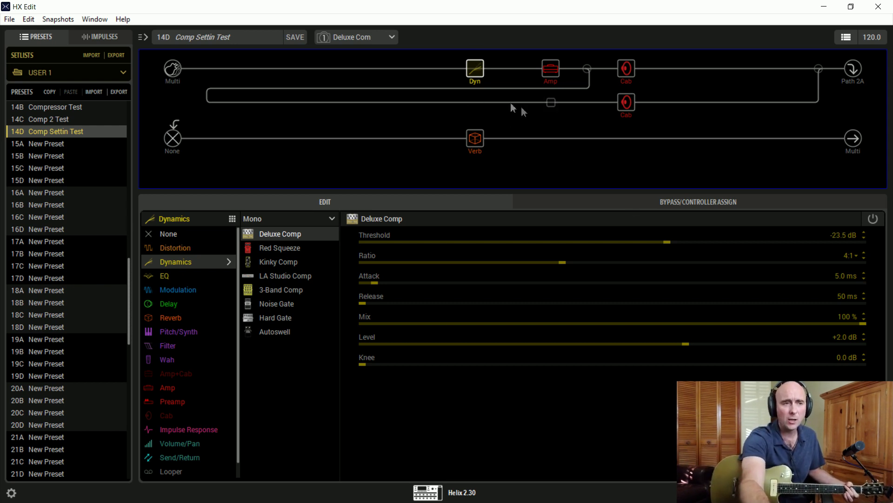
pyautogui.click(475, 54)
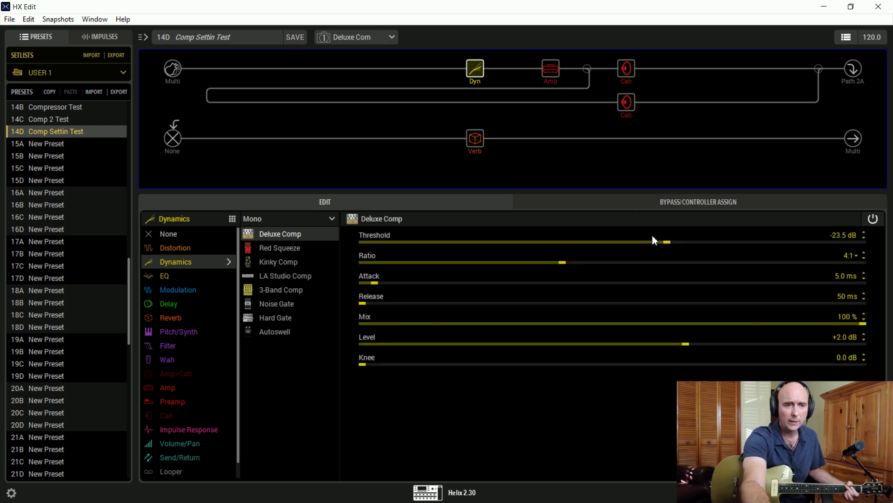
# Step: Set the compressor's threshold to -26.0 dB and save the Comp Settin Test preset
pyautogui.scroll(-2, 651, 238)
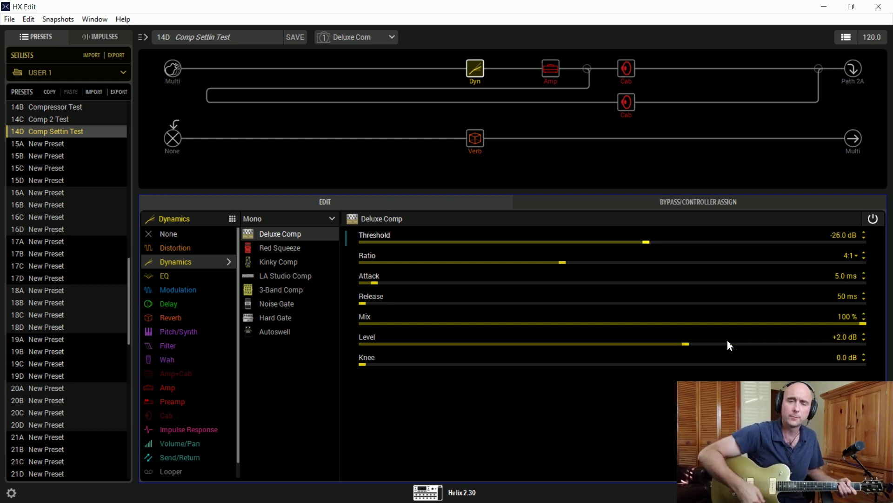
pyautogui.click(295, 36)
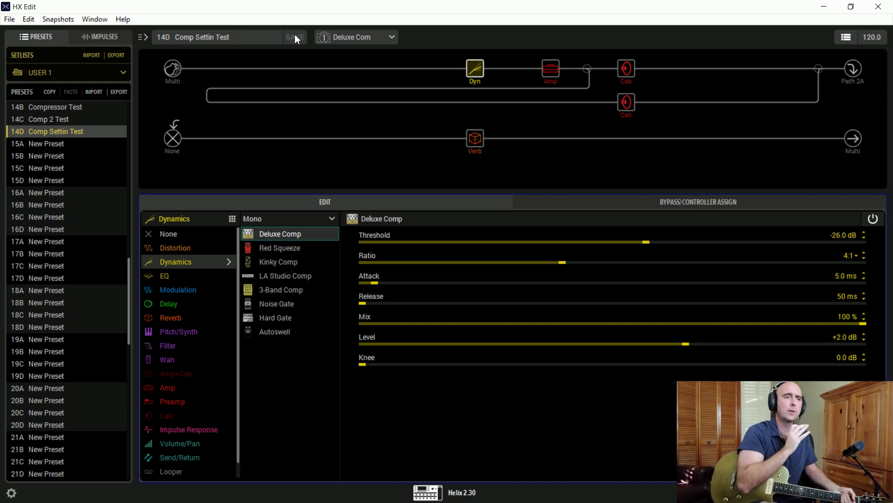
# Step: Load the 14B Compressor Test preset and switch it to the Dynacomp snapshot
pyautogui.click(66, 107)
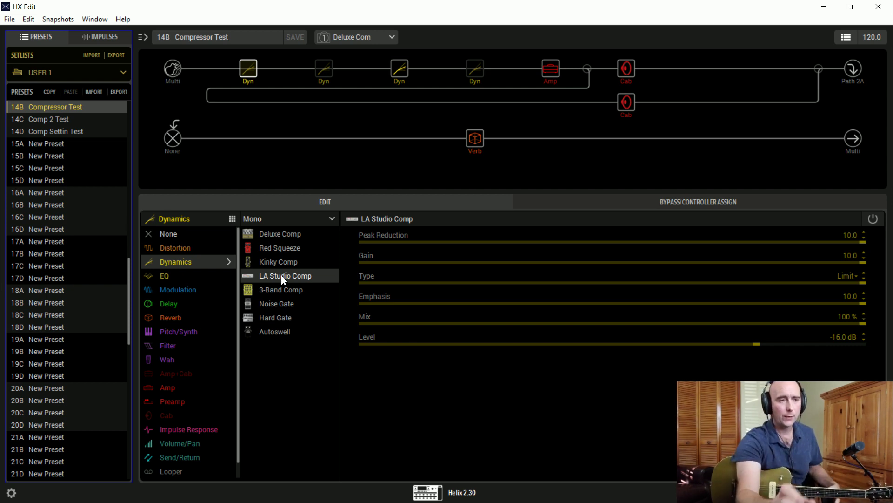
pyautogui.click(392, 39)
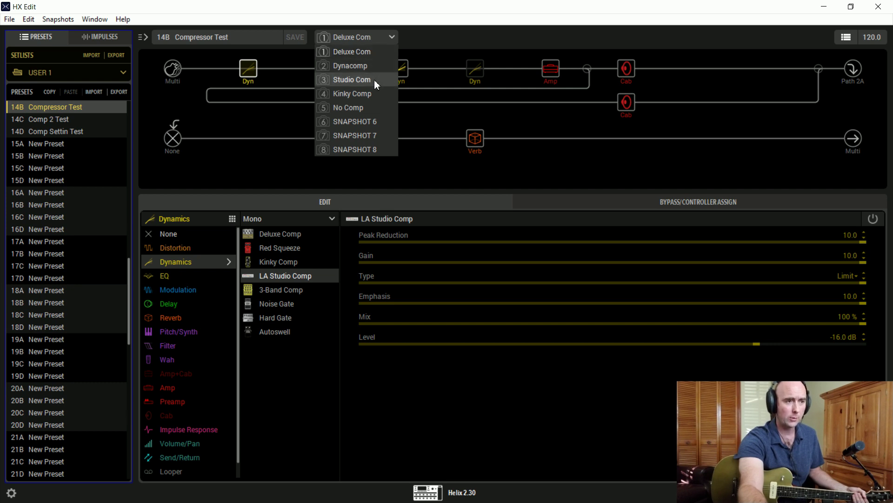
pyautogui.click(371, 55)
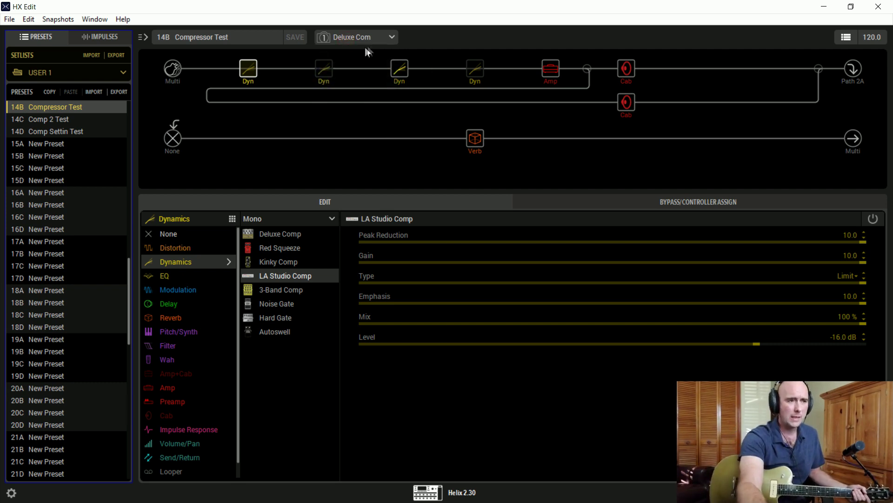
pyautogui.click(380, 40)
pyautogui.click(375, 65)
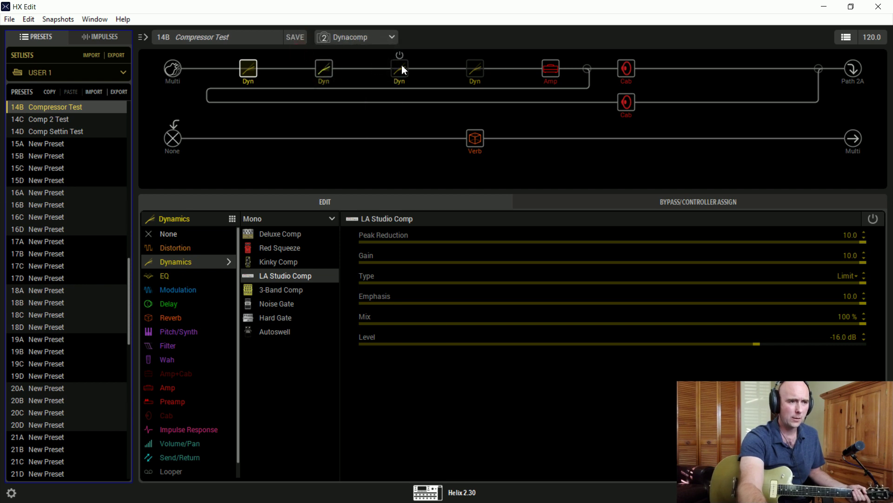
# Step: Examine and compare the parameters of the compressor blocks in the signal chain, finishing on Red Squeeze
pyautogui.click(242, 71)
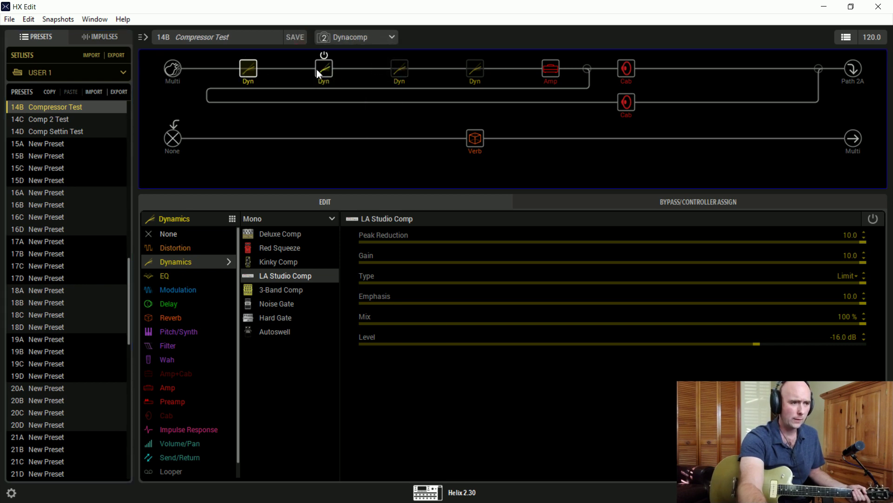
pyautogui.click(329, 70)
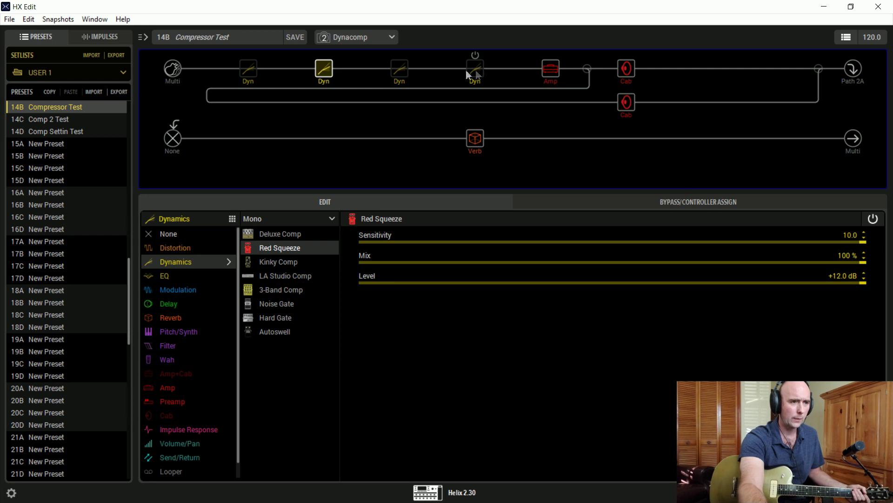
pyautogui.click(468, 73)
pyautogui.click(406, 72)
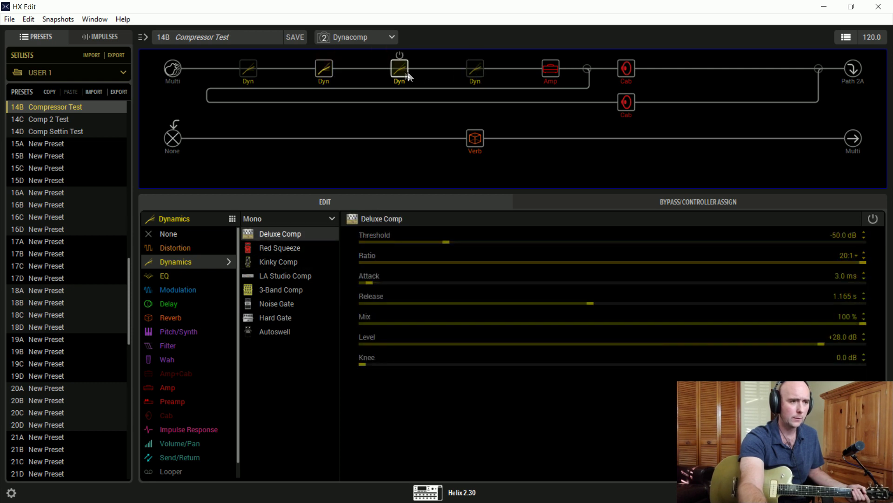
pyautogui.click(329, 72)
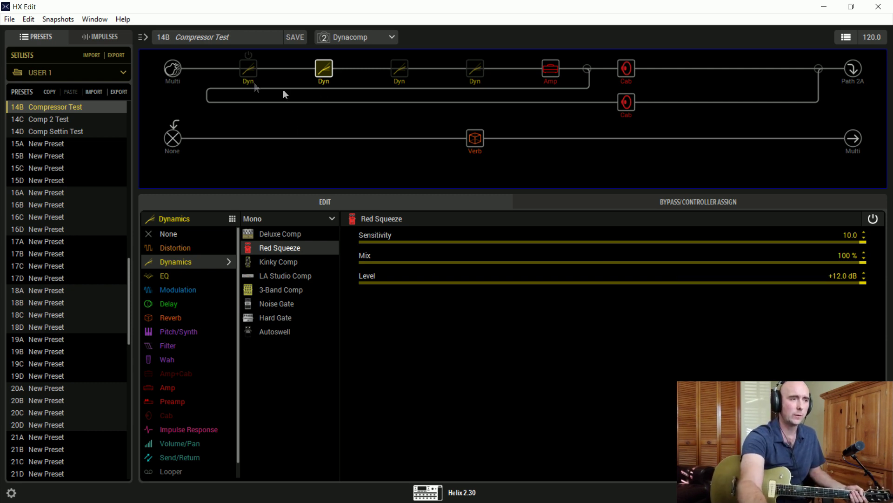
pyautogui.click(253, 71)
pyautogui.click(393, 70)
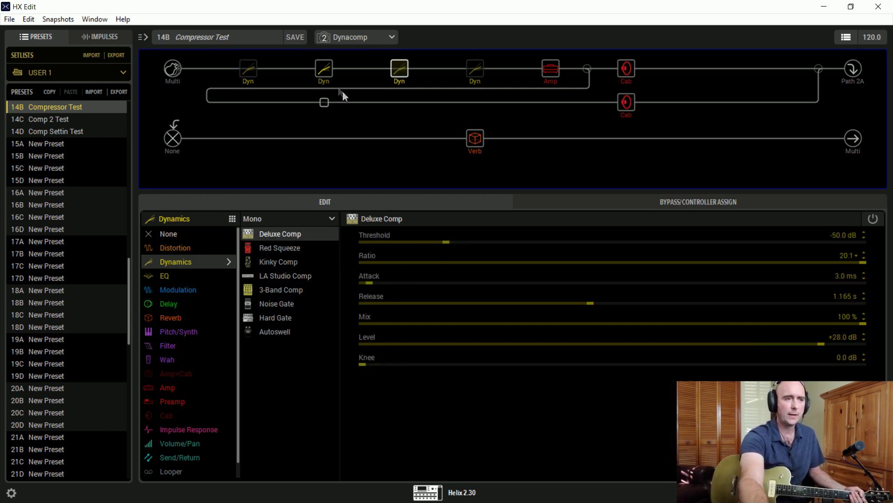
pyautogui.click(328, 68)
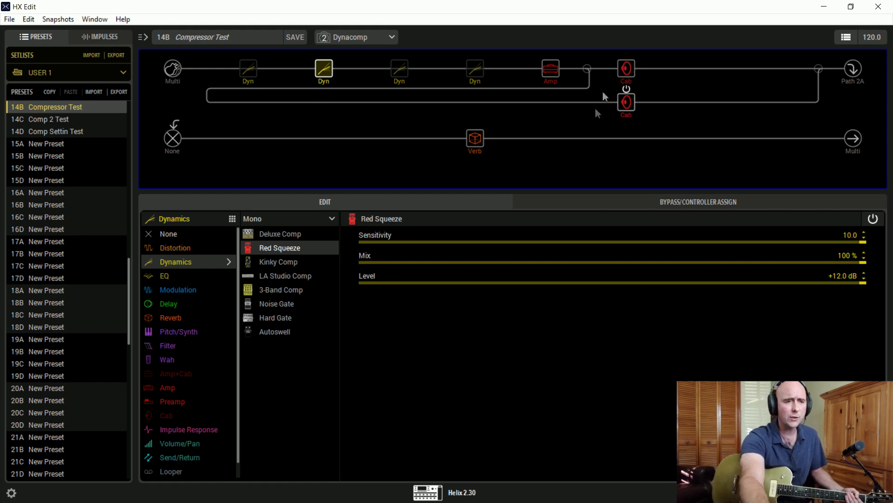
# Step: Switch to Chrome and view the directions and specifications in the MXR M102 Dyna Comp manual, M102.pdf
pyautogui.click(824, 7)
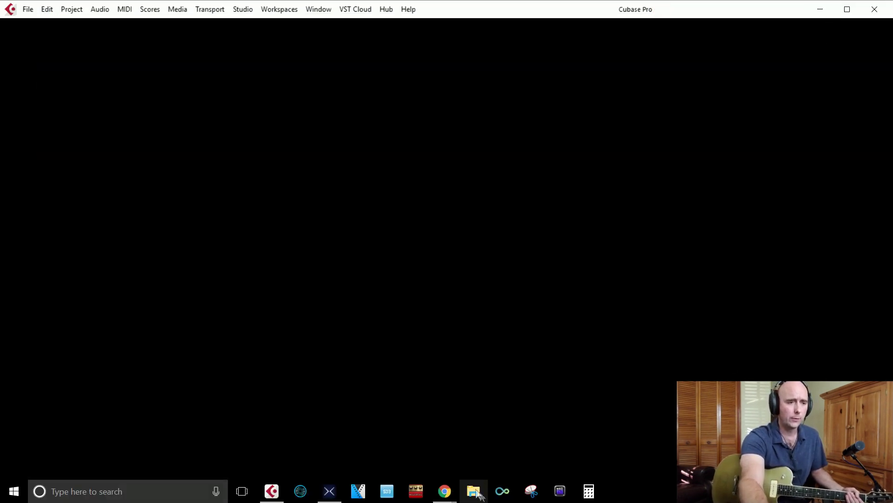
pyautogui.moveTo(445, 491)
pyautogui.click(481, 433)
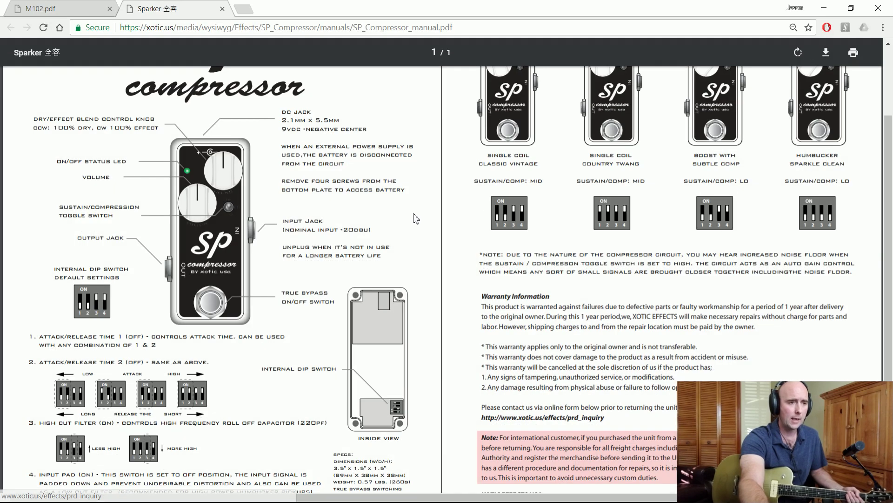
pyautogui.click(51, 8)
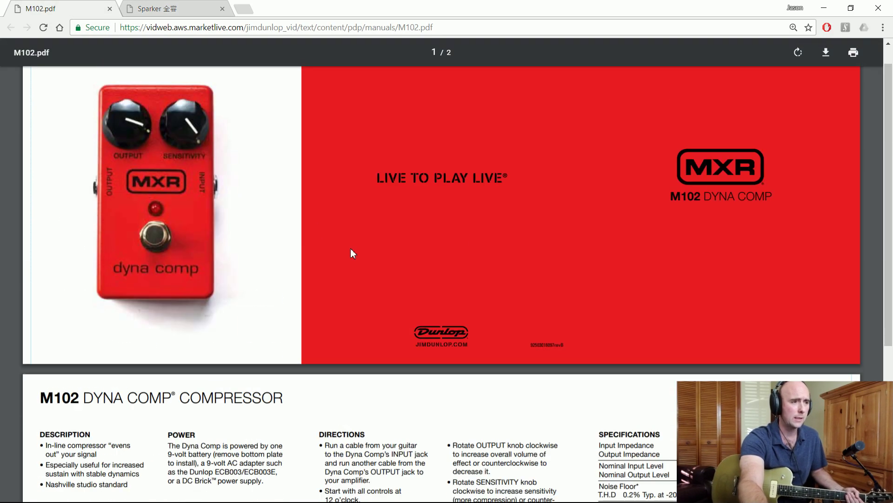
pyautogui.scroll(-6, 352, 253)
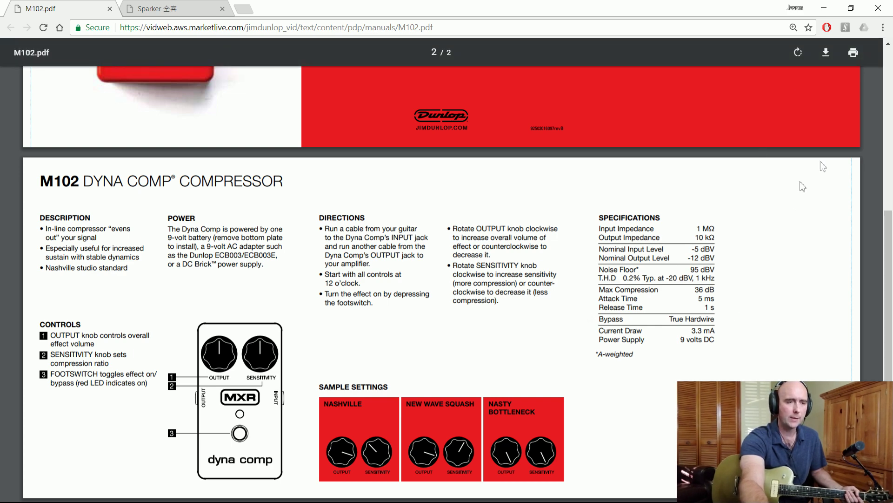
# Step: Compare the Red Squeeze parameters in HX Edit with the Dyna Comp specifications in Chrome, and return to HX Edit
pyautogui.click(826, 9)
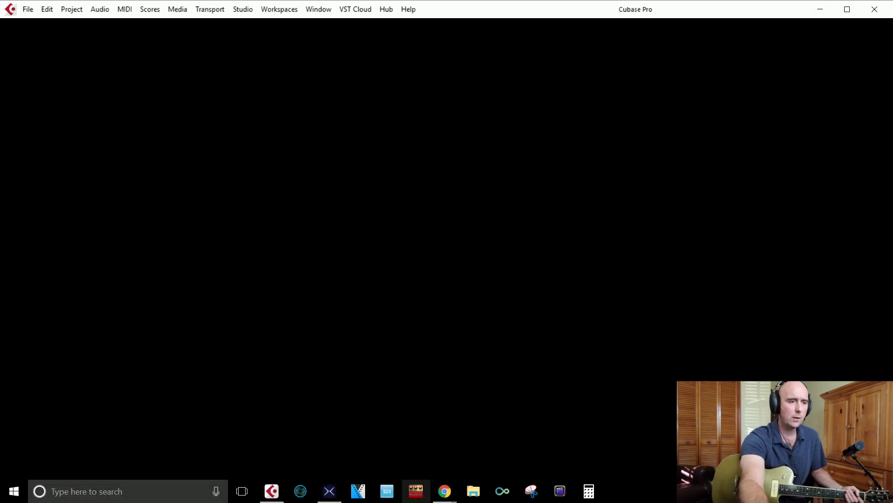
pyautogui.click(329, 491)
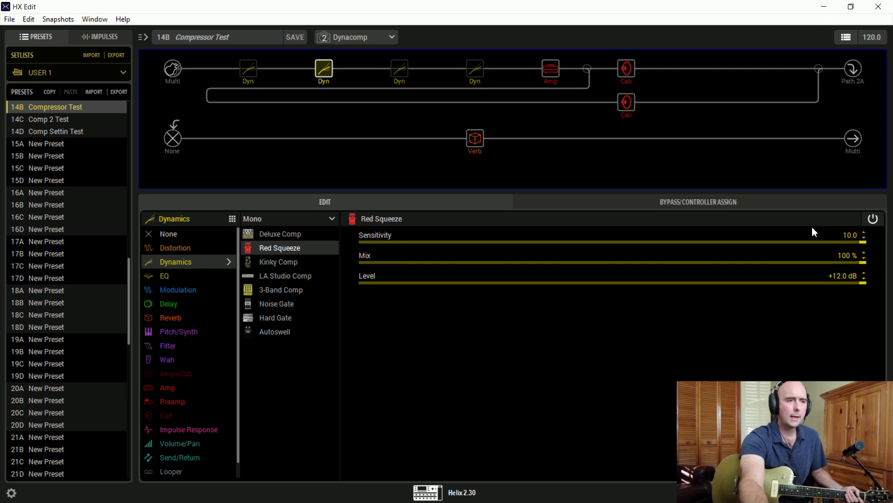
pyautogui.click(825, 7)
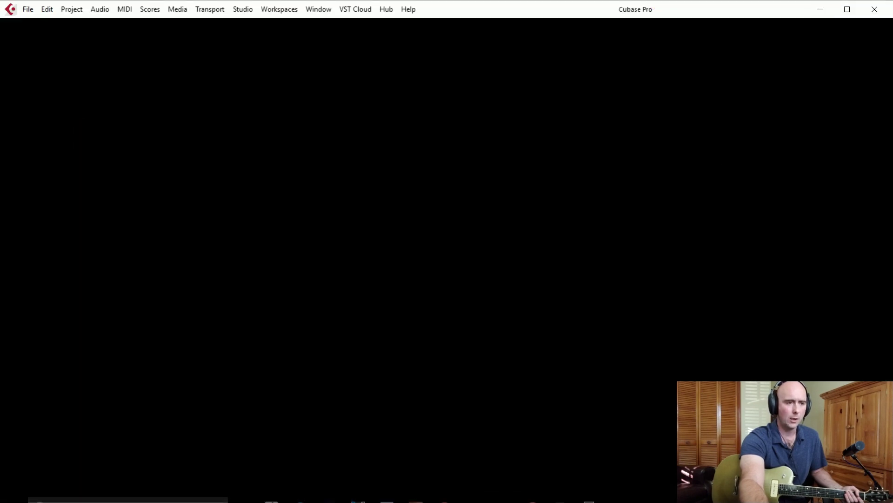
pyautogui.moveTo(455, 499)
pyautogui.click(477, 442)
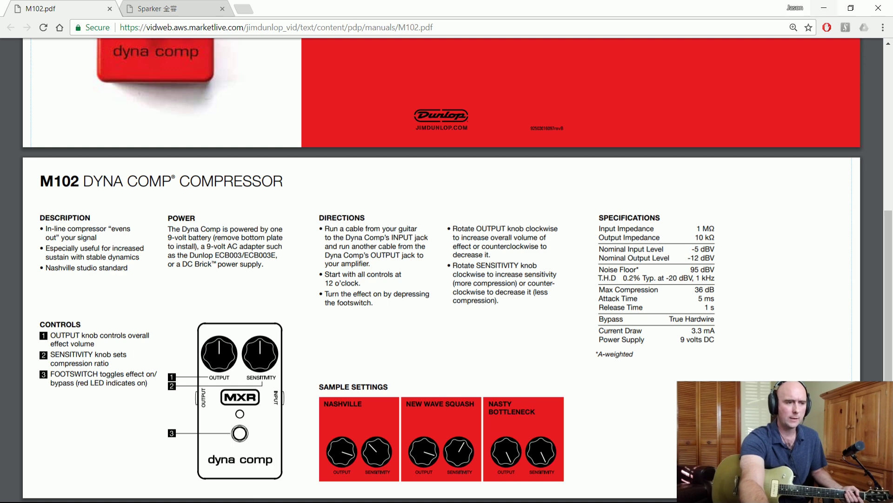
pyautogui.click(824, 8)
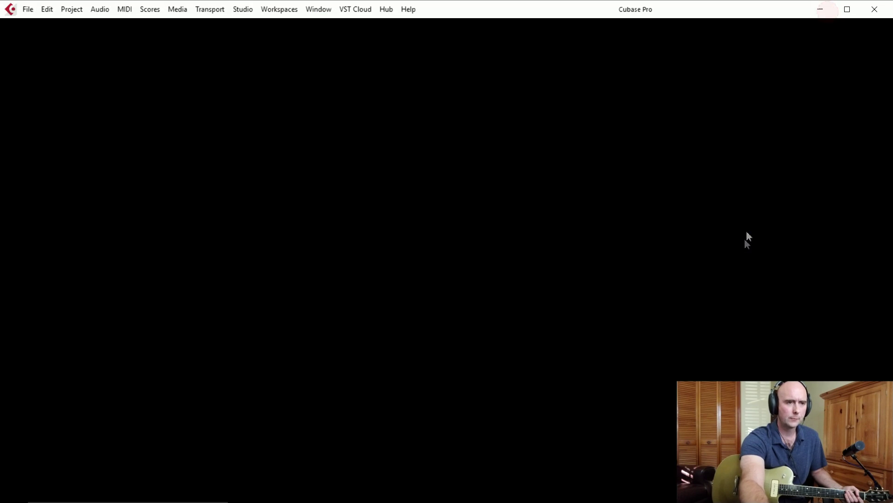
pyautogui.click(329, 491)
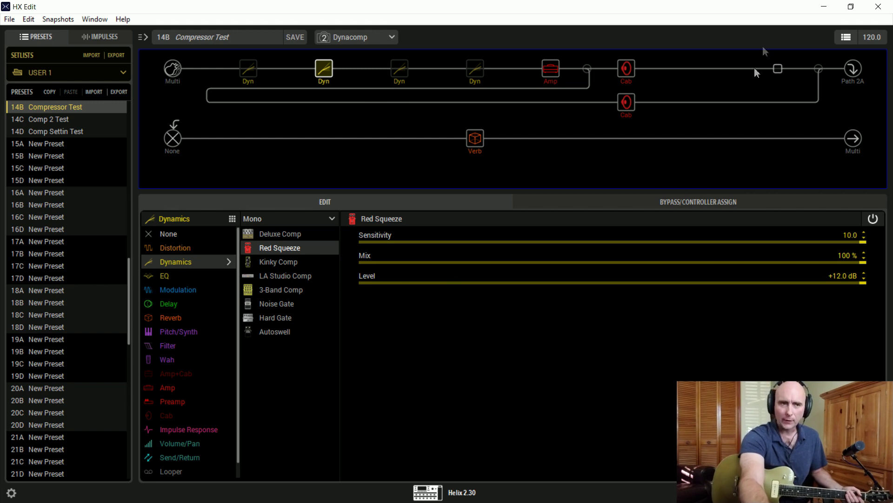
# Step: Switch to Chrome and read the controls and internal DIP switch settings in the Xotic SP Compressor manual, SP_Compressor_manual.pdf
pyautogui.click(824, 6)
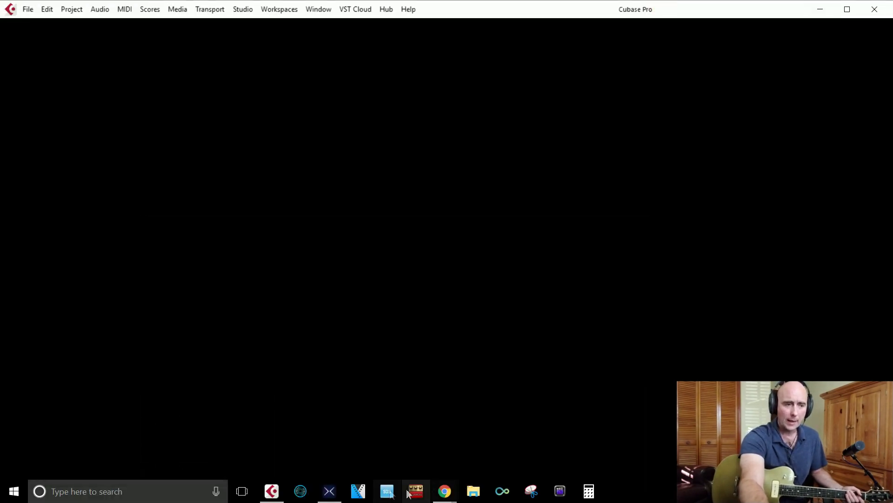
pyautogui.moveTo(445, 491)
pyautogui.click(466, 450)
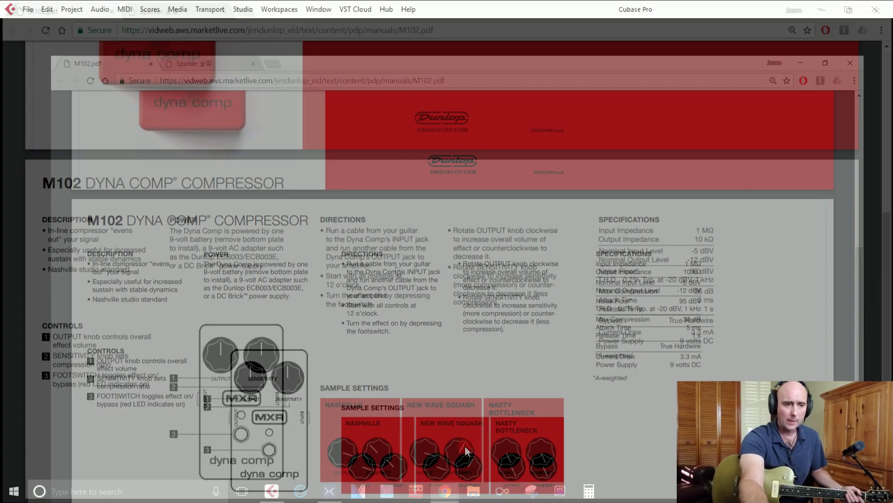
pyautogui.click(144, 9)
pyautogui.scroll(2, 272, 251)
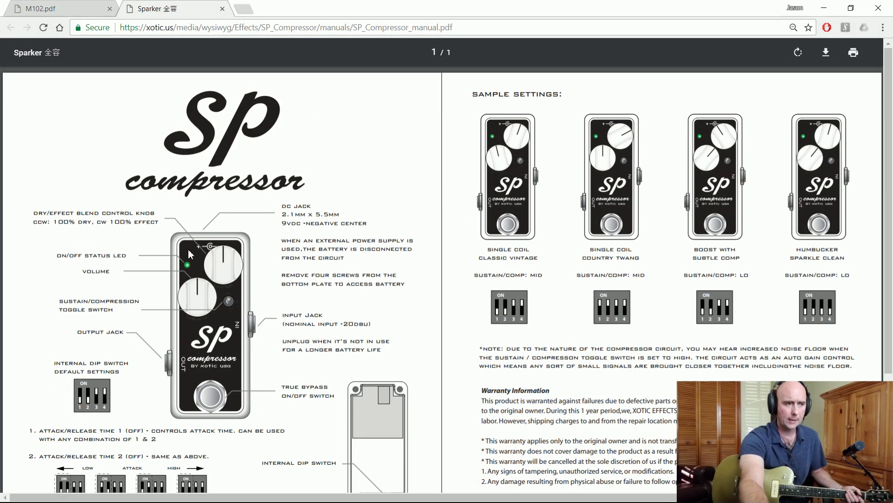
pyautogui.scroll(-1, 188, 249)
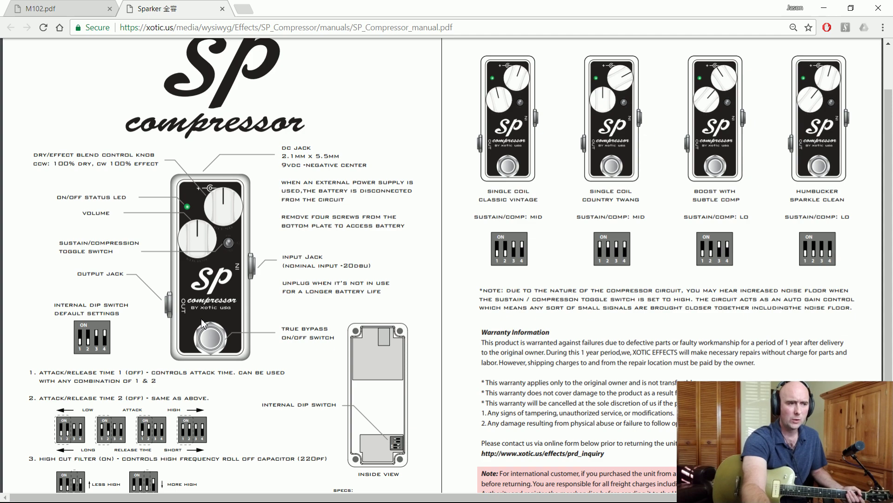
pyautogui.scroll(-1, 203, 323)
pyautogui.scroll(-1, 203, 323)
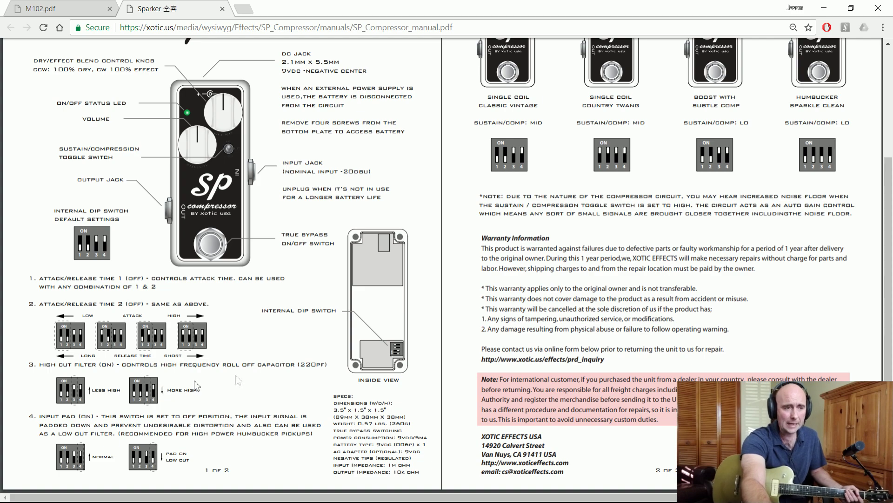
pyautogui.scroll(3, 530, 265)
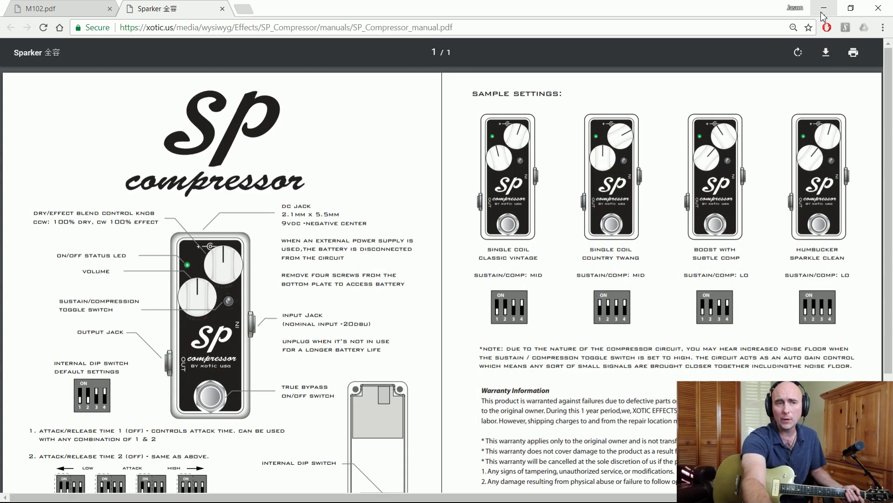
# Step: Return to HX Edit, view the Deluxe Comp and Kinky Comp blocks, and switch to the Kinky Comp snapshot
pyautogui.click(824, 8)
pyautogui.click(330, 492)
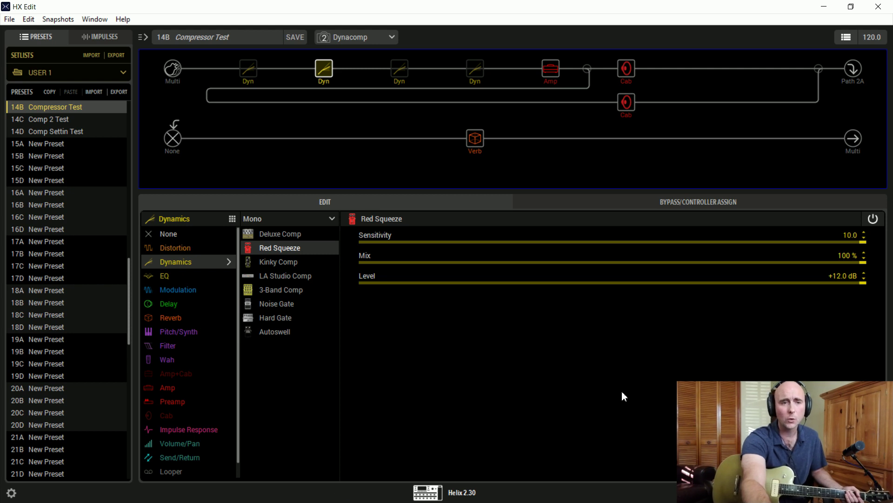
pyautogui.click(403, 75)
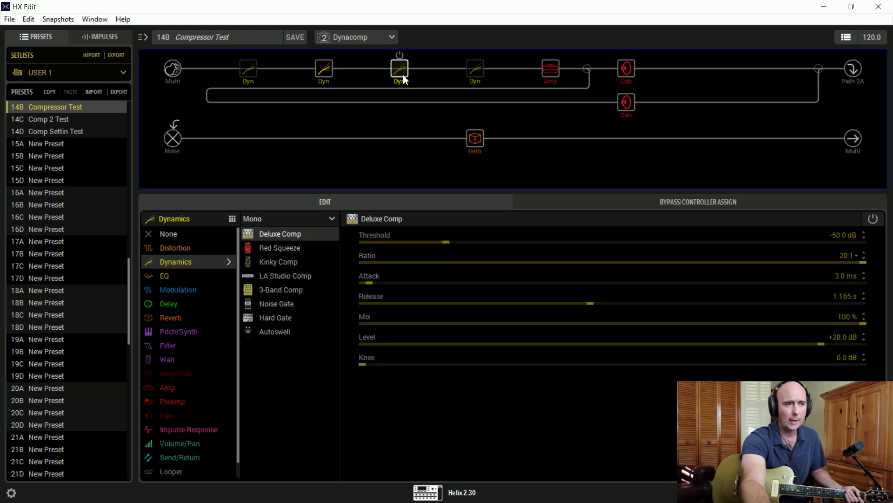
pyautogui.click(474, 73)
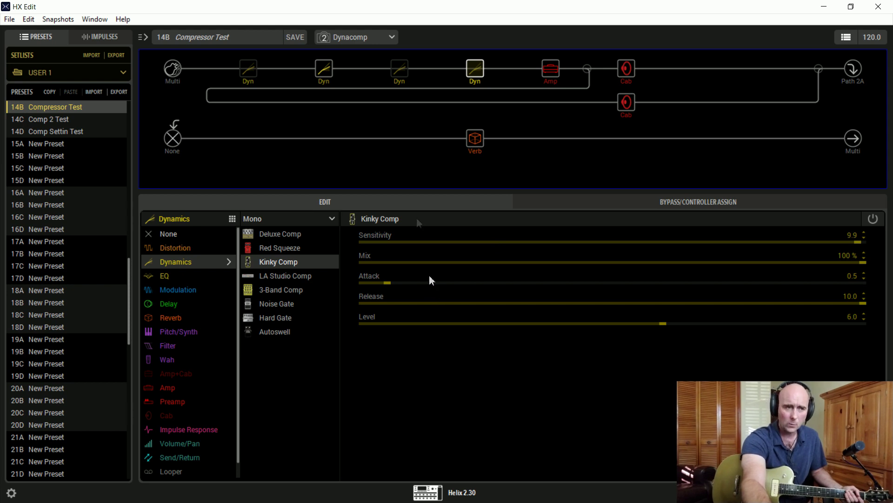
pyautogui.click(392, 37)
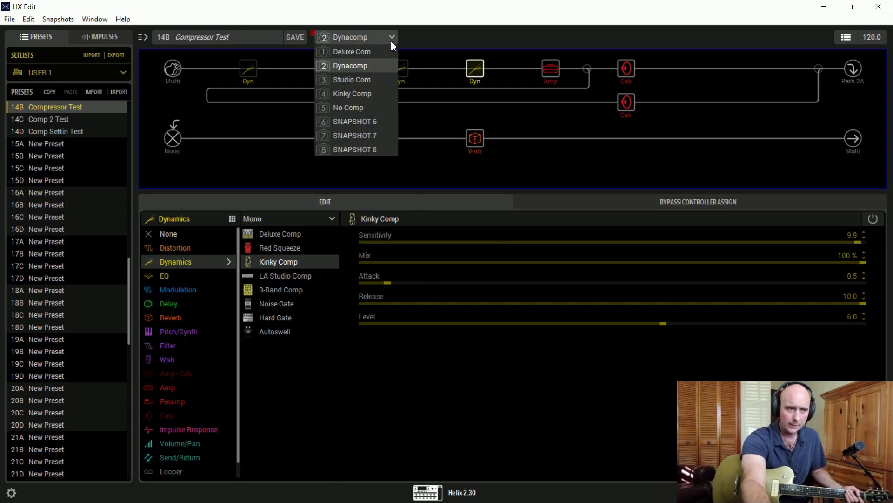
pyautogui.click(379, 89)
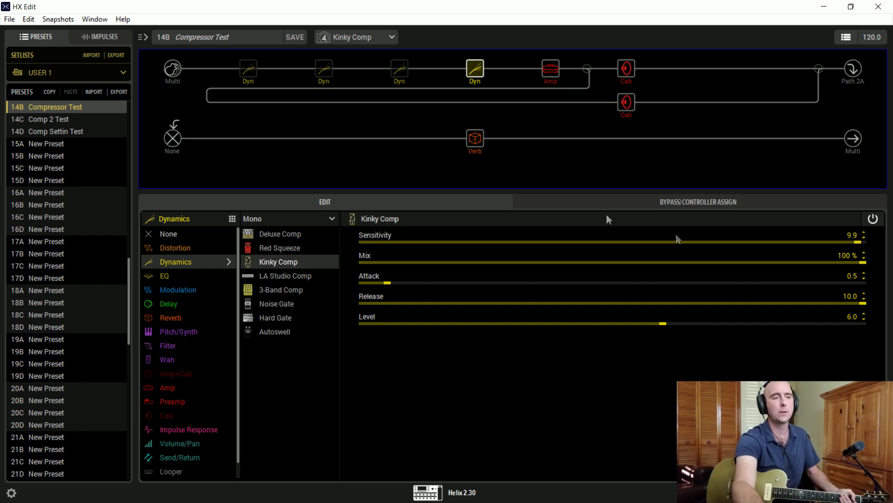
# Step: Switch to the Deluxe Com snapshot and review the parameters of the Deluxe Comp, Red Squeeze, Kinky Comp and LA Studio Comp blocks
pyautogui.click(362, 41)
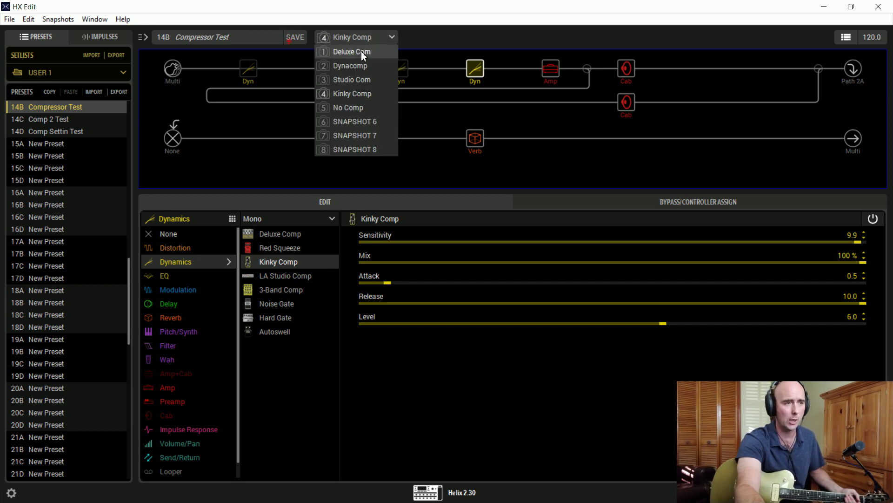
pyautogui.click(361, 51)
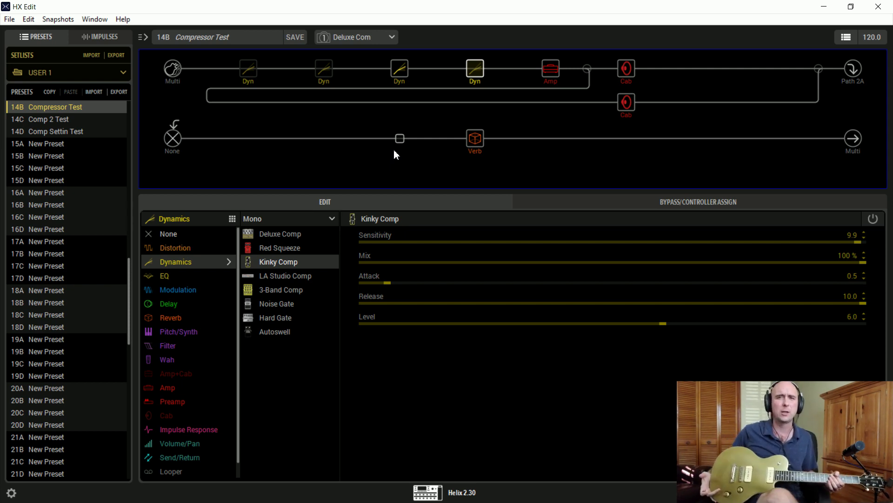
pyautogui.click(400, 76)
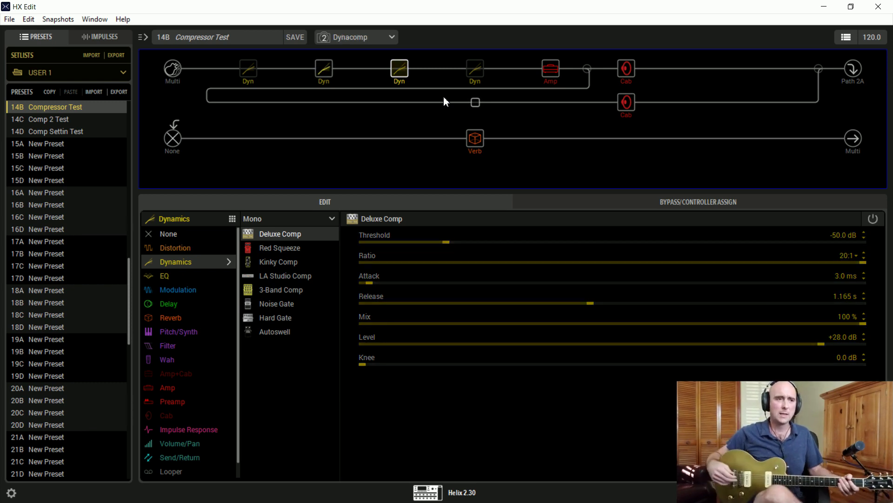
pyautogui.click(324, 69)
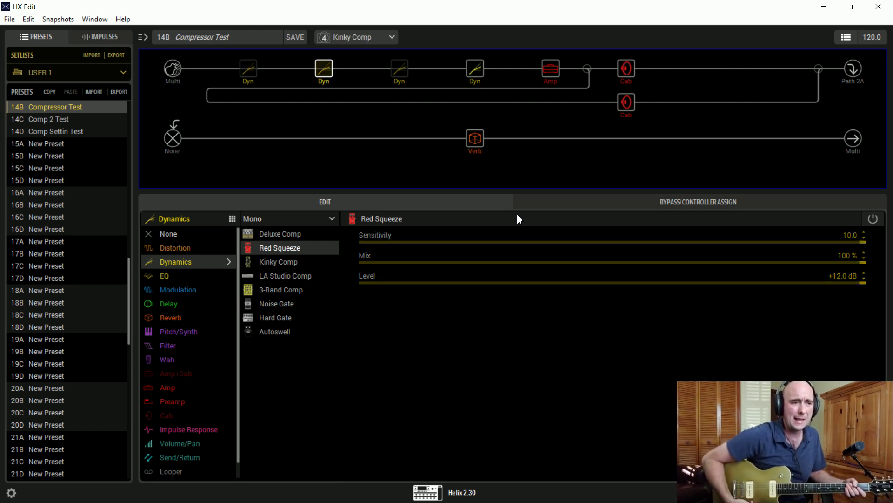
pyautogui.click(472, 76)
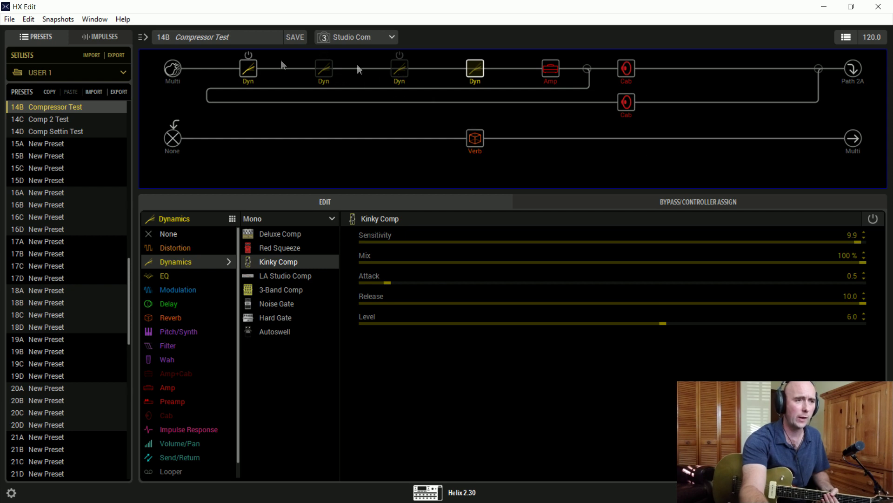
pyautogui.click(248, 69)
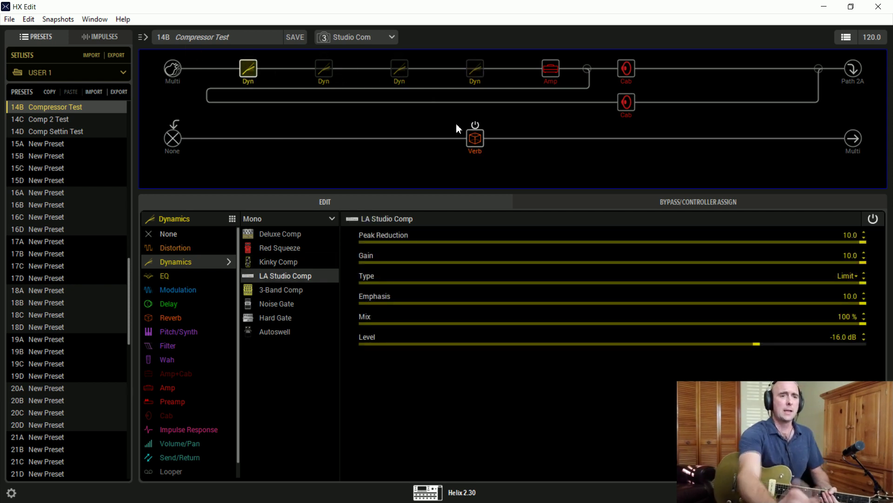
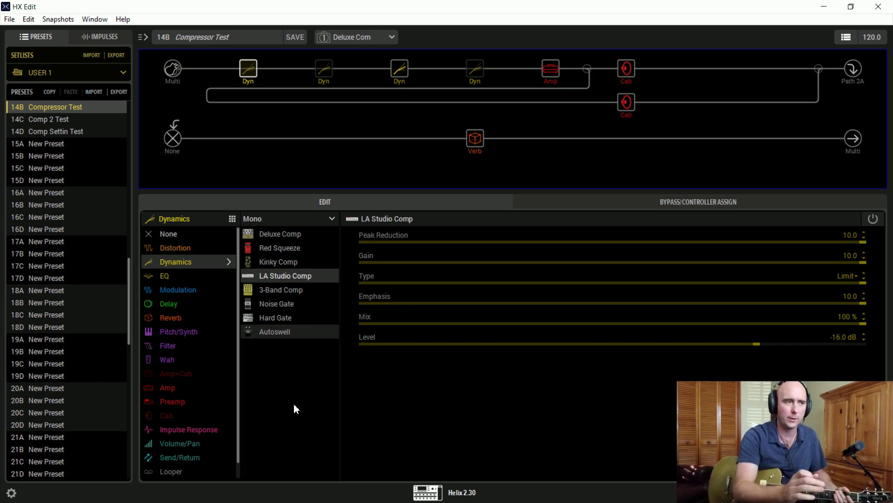
# Step: Save the 14B Compressor Test preset and load the 14C Comp 2 Test preset
pyautogui.click(293, 39)
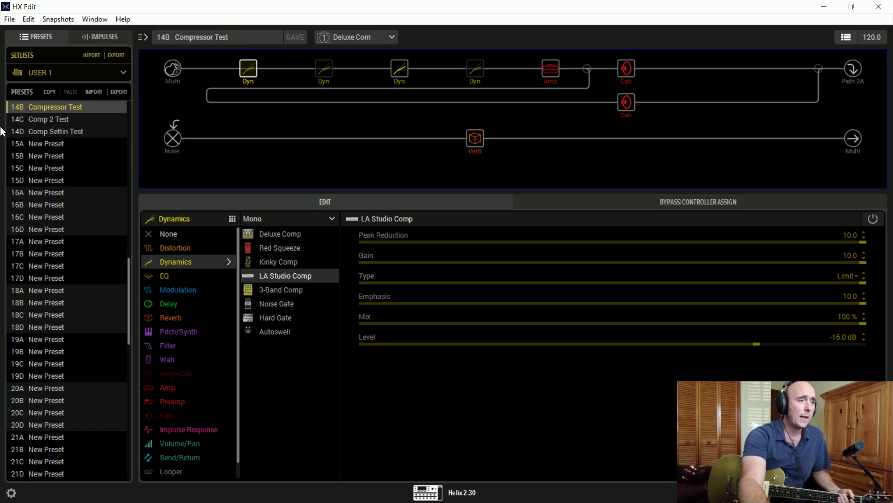
pyautogui.click(69, 121)
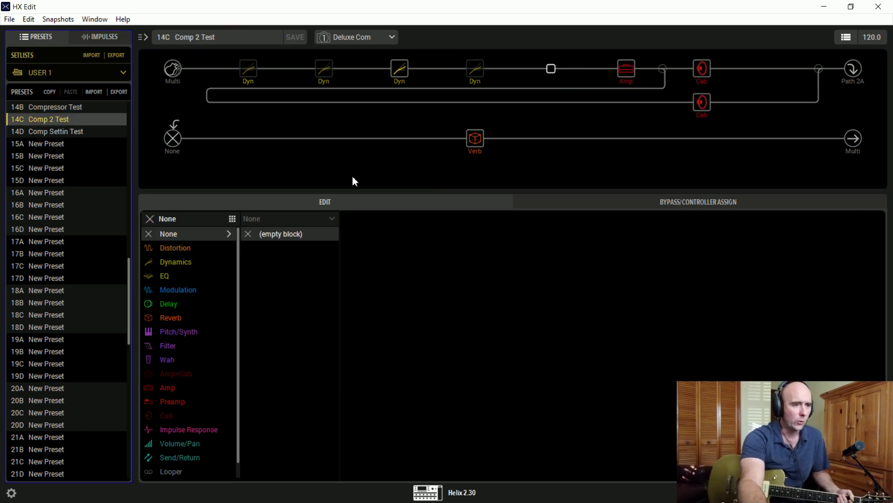
# Step: Examine and compare the parameters of the four compressor blocks in the Comp 2 Test preset, finishing on LA Studio Comp
pyautogui.click(243, 73)
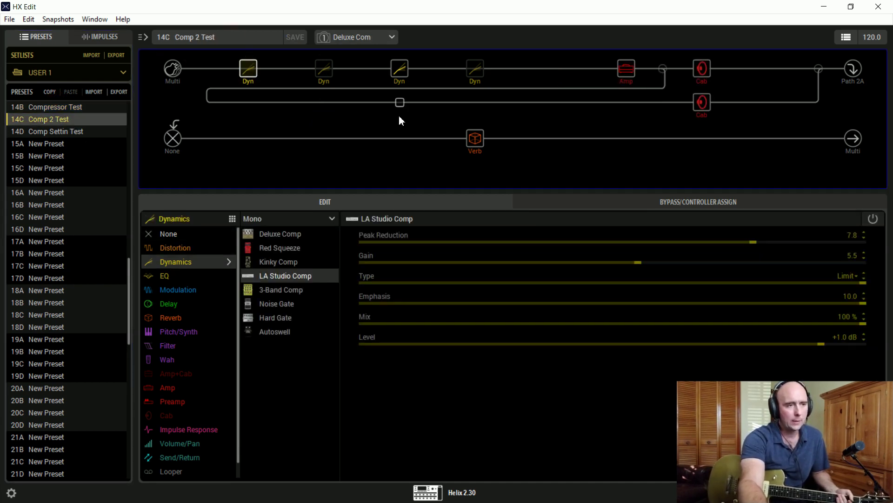
pyautogui.click(324, 71)
pyautogui.click(400, 70)
pyautogui.click(467, 68)
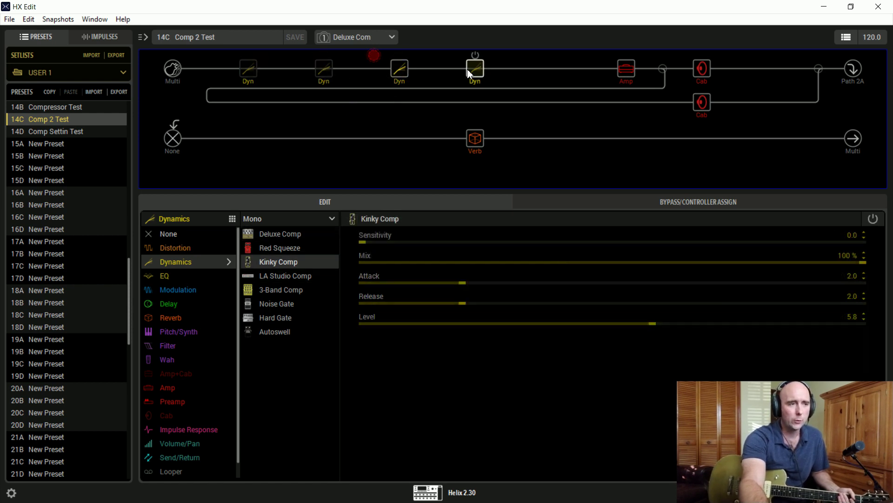
pyautogui.click(403, 74)
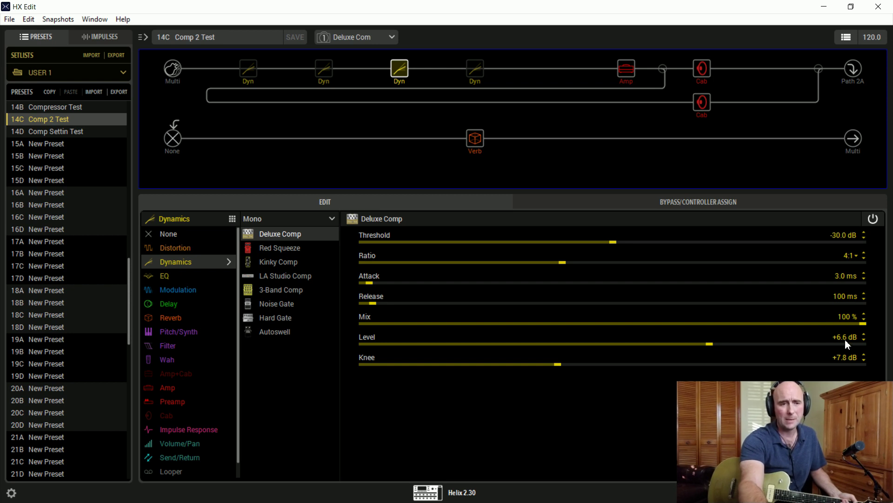
pyautogui.click(472, 74)
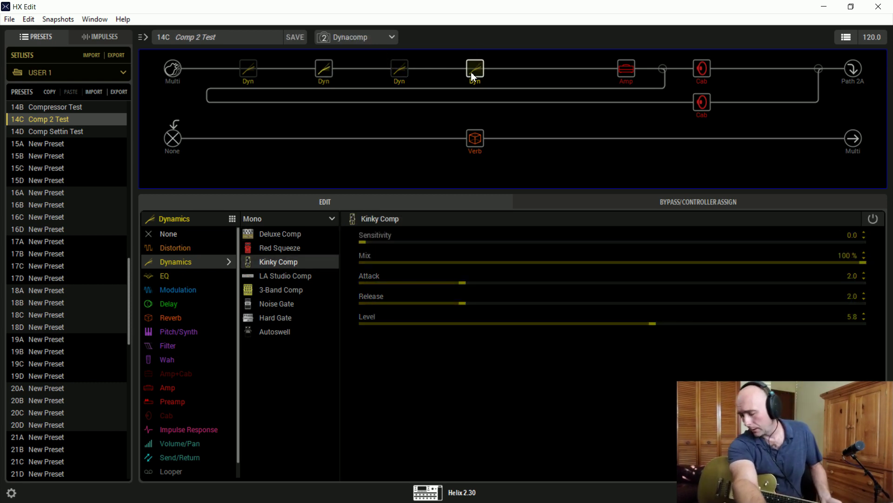
pyautogui.click(329, 70)
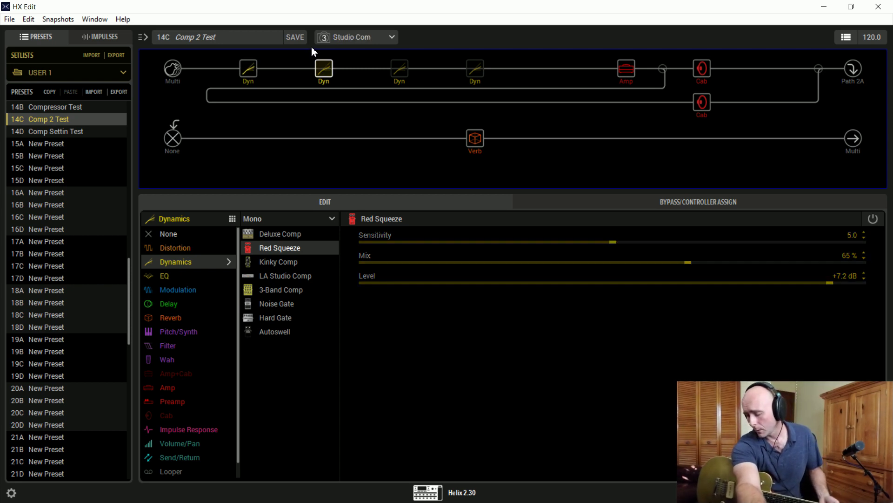
pyautogui.click(256, 69)
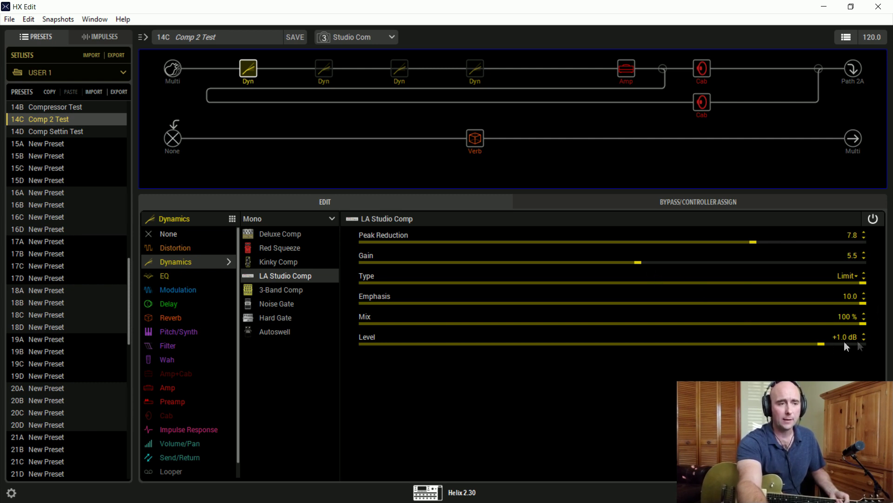
# Step: Select the Kinky Comp block in the Comp 2 Test preset and set its Release to 10.0
pyautogui.click(480, 69)
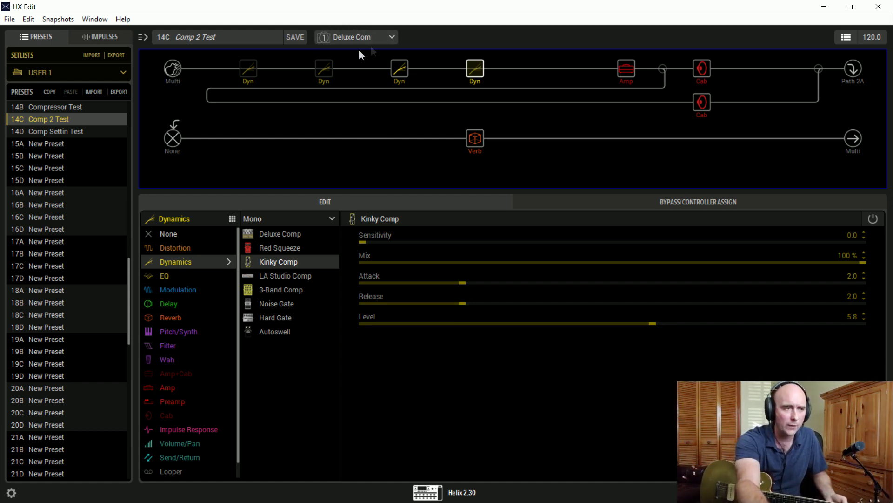
pyautogui.click(336, 43)
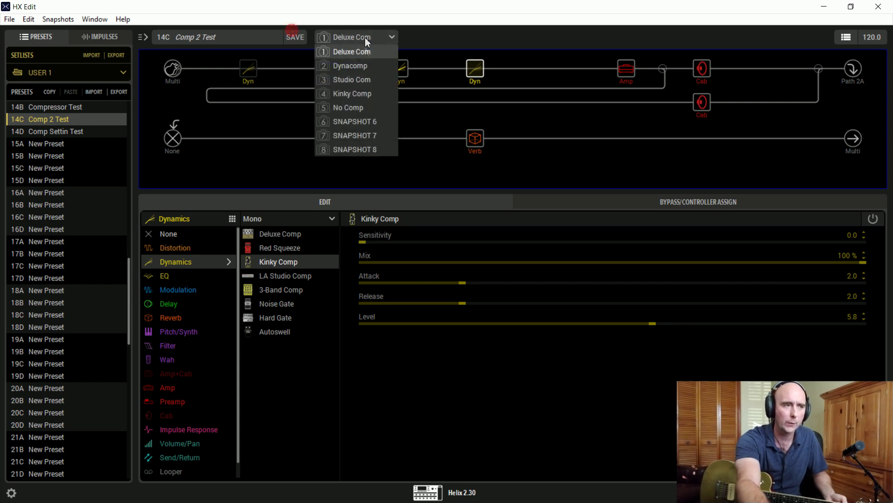
pyautogui.click(462, 27)
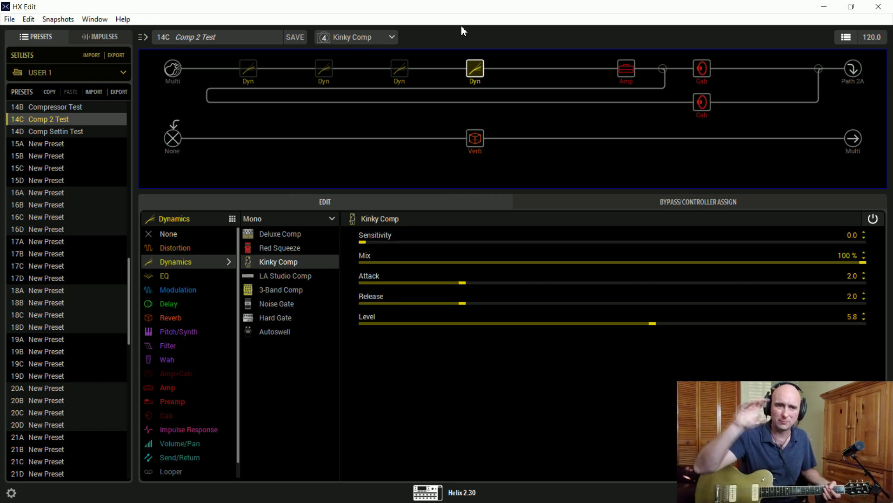
pyautogui.doubleClick(440, 299)
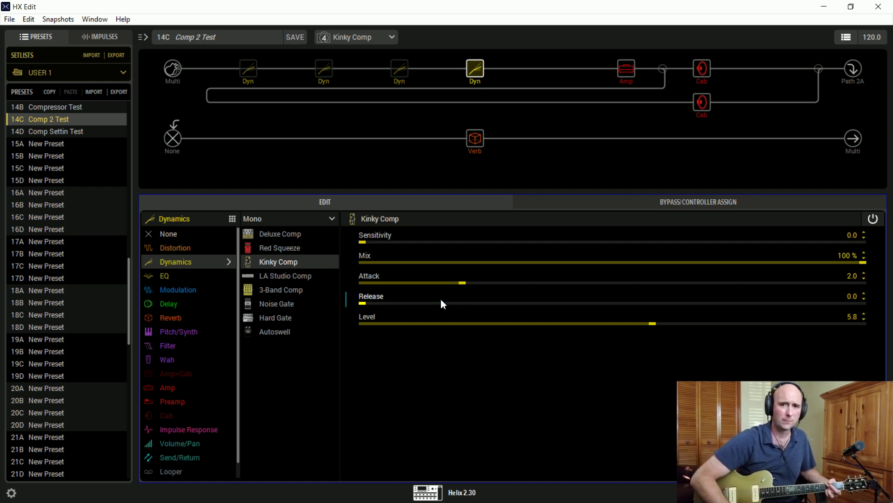
pyautogui.moveTo(441, 300); pyautogui.dragTo(884, 306)
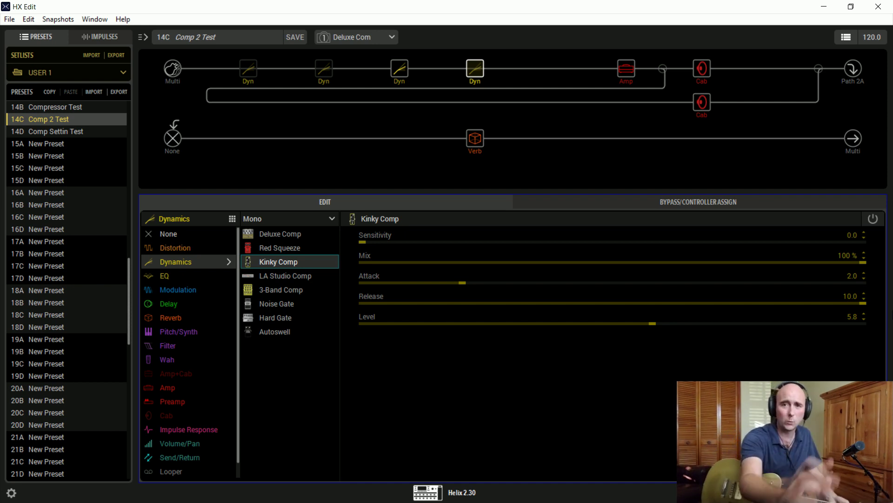
# Step: Set the Deluxe Comp block's Attack to 8.0 ms, Release to 50 ms and Threshold to -25.0 dB
pyautogui.click(396, 72)
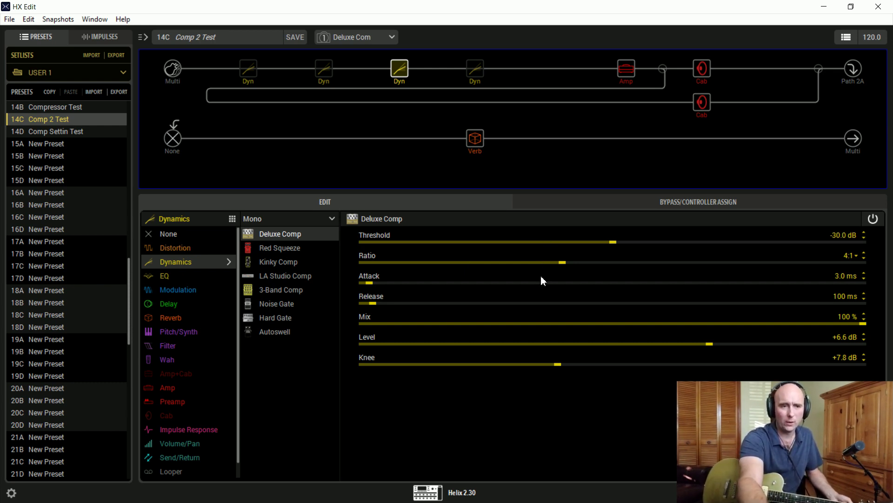
pyautogui.scroll(1, 541, 276)
pyautogui.scroll(-5, 519, 294)
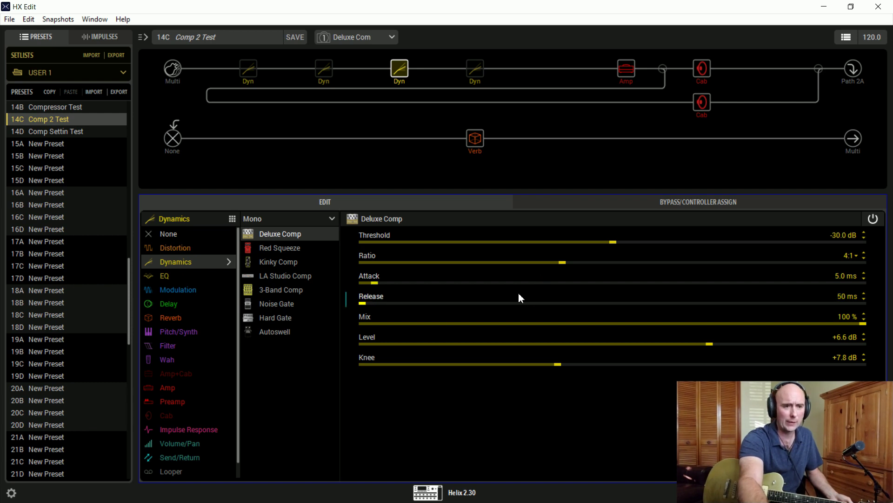
pyautogui.scroll(3, 519, 279)
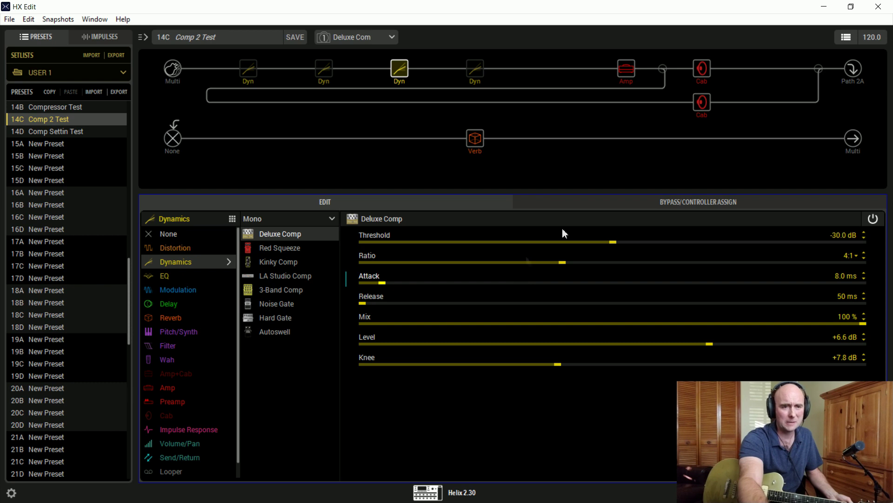
pyautogui.scroll(10, 568, 233)
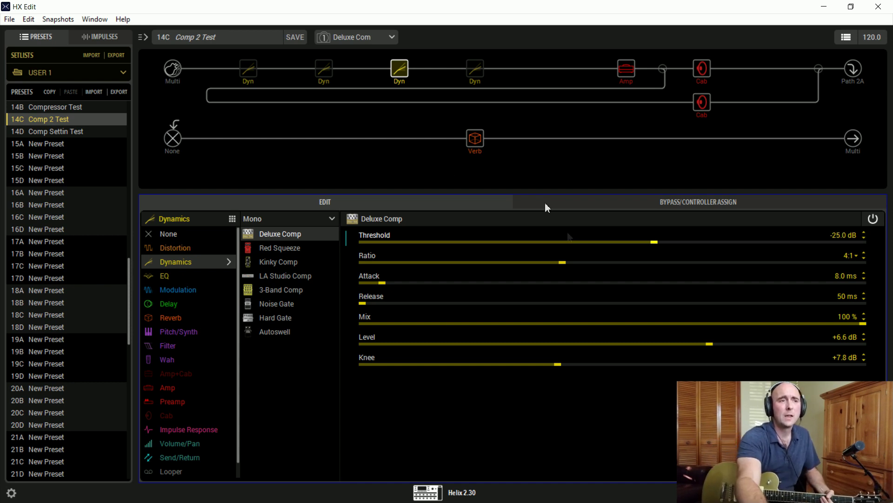
# Step: Save the Comp 2 Test preset, lower the Deluxe Comp block's Level to +3.4 dB, and save the preset again
pyautogui.click(295, 39)
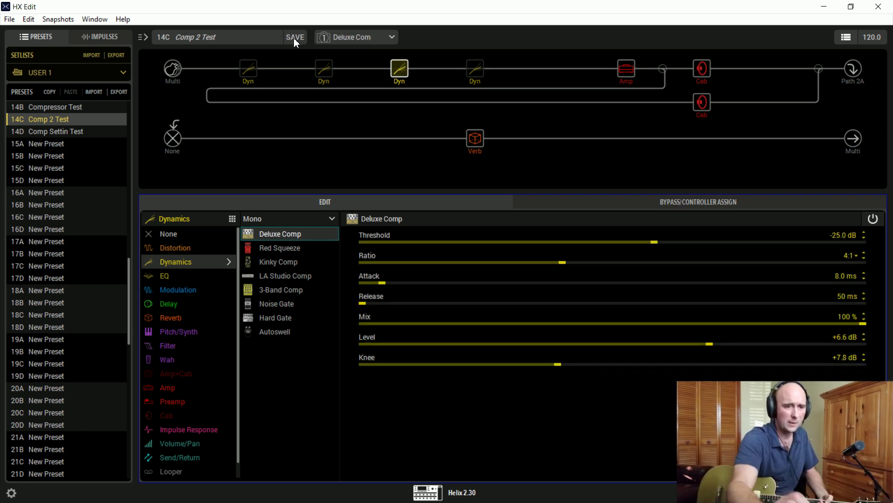
pyautogui.scroll(-5, 663, 339)
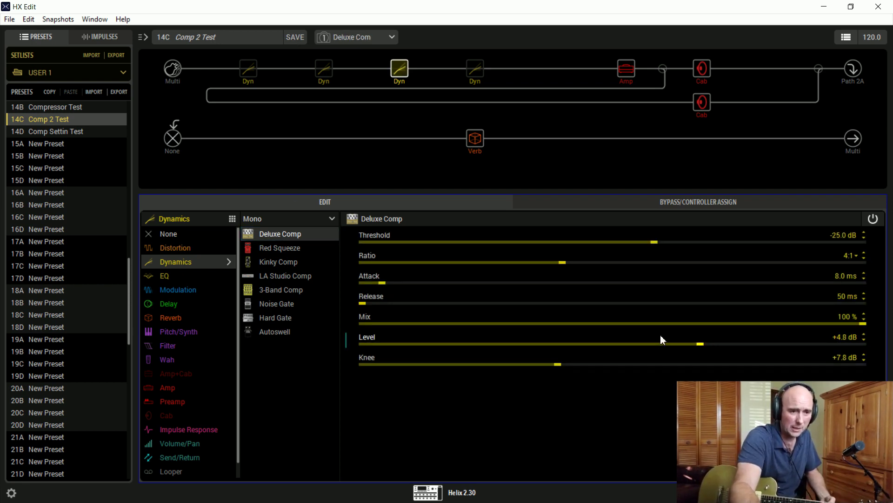
pyautogui.scroll(-5, 661, 336)
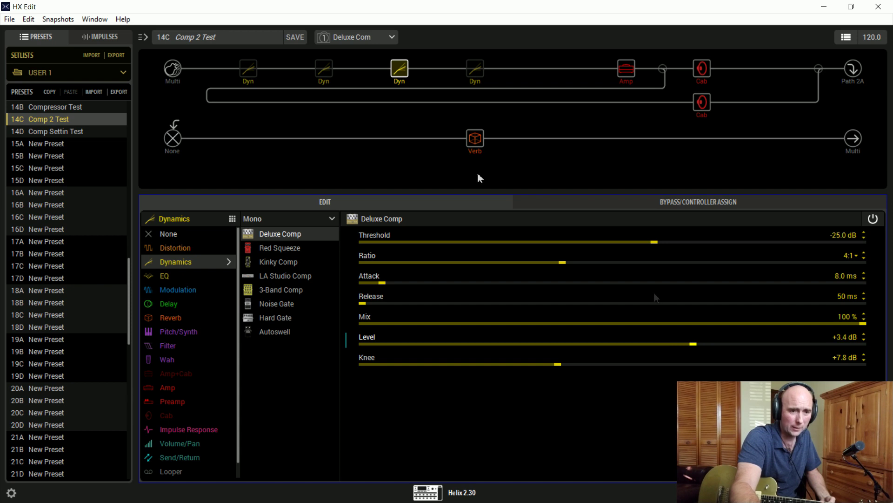
pyautogui.click(295, 37)
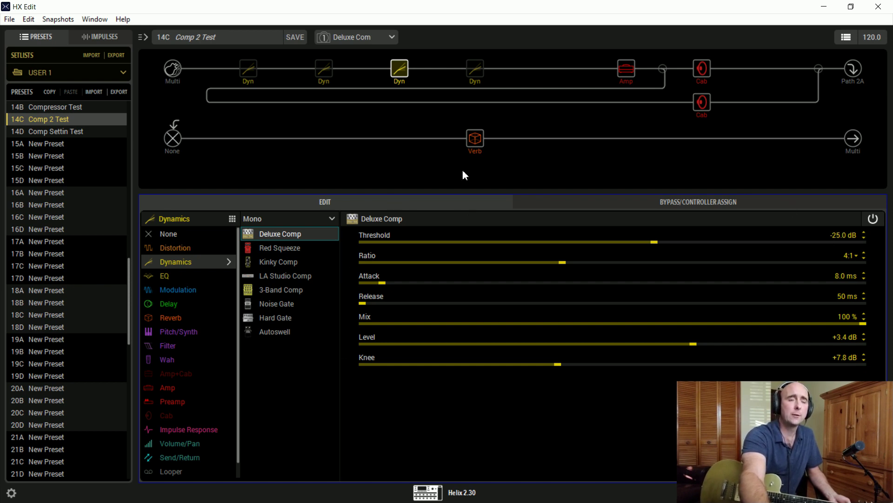
# Step: Review the parameters of the Red Squeeze, LA Studio Comp and Kinky Comp blocks, finishing on the Deluxe Comp block
pyautogui.click(325, 81)
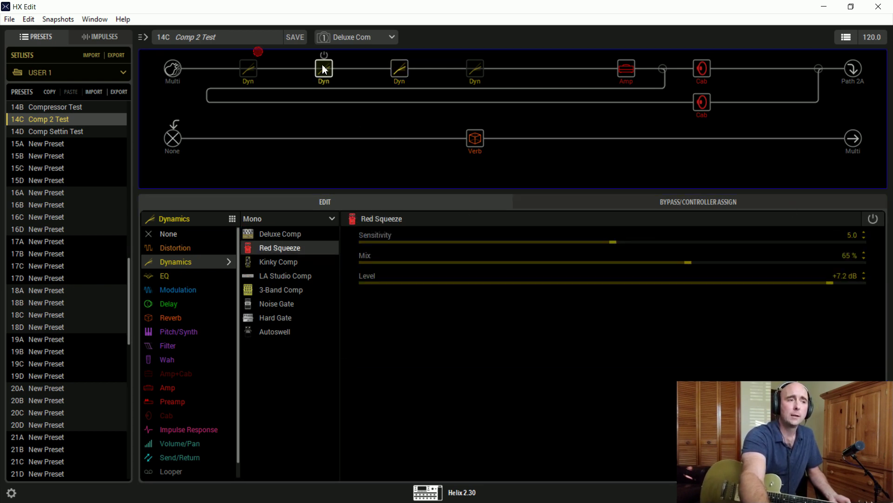
pyautogui.click(248, 82)
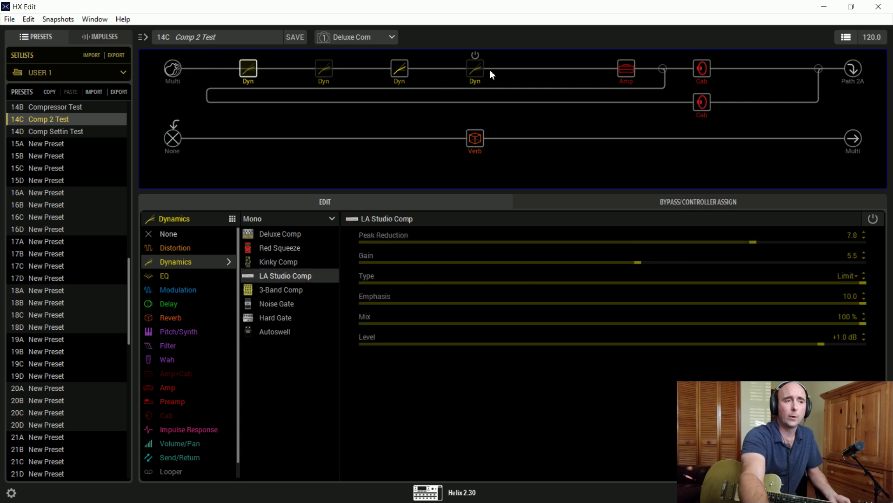
pyautogui.click(477, 69)
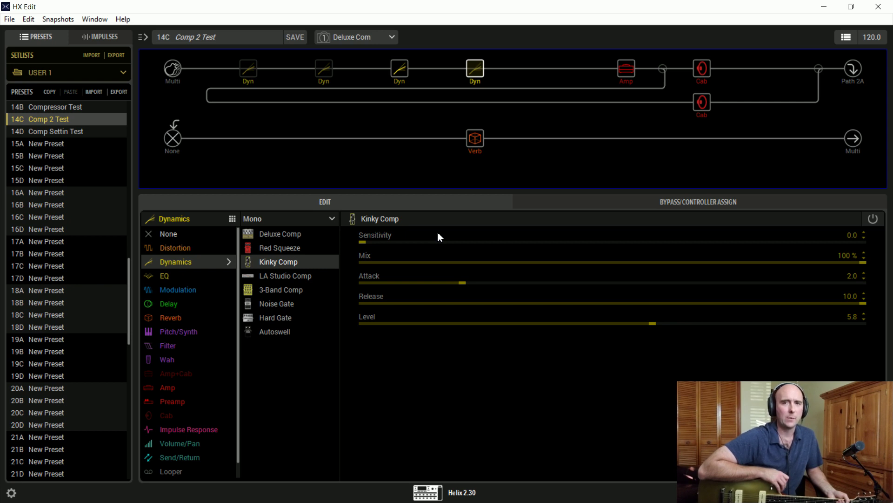
pyautogui.click(409, 66)
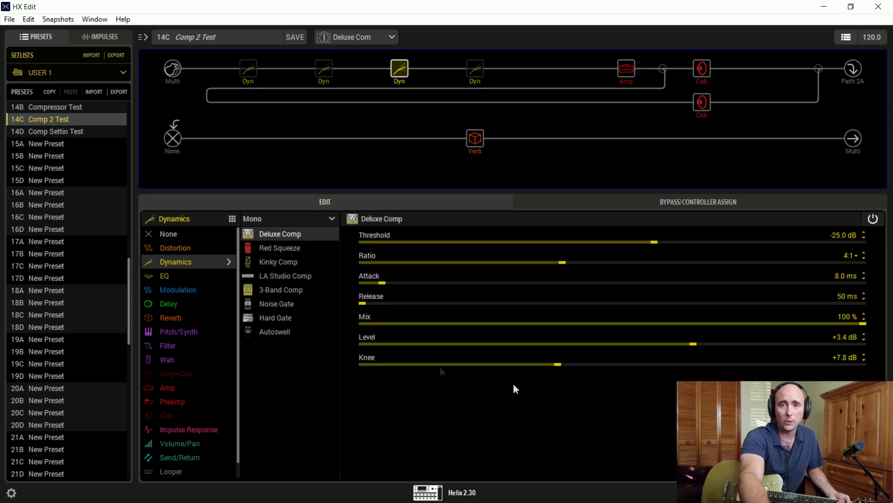